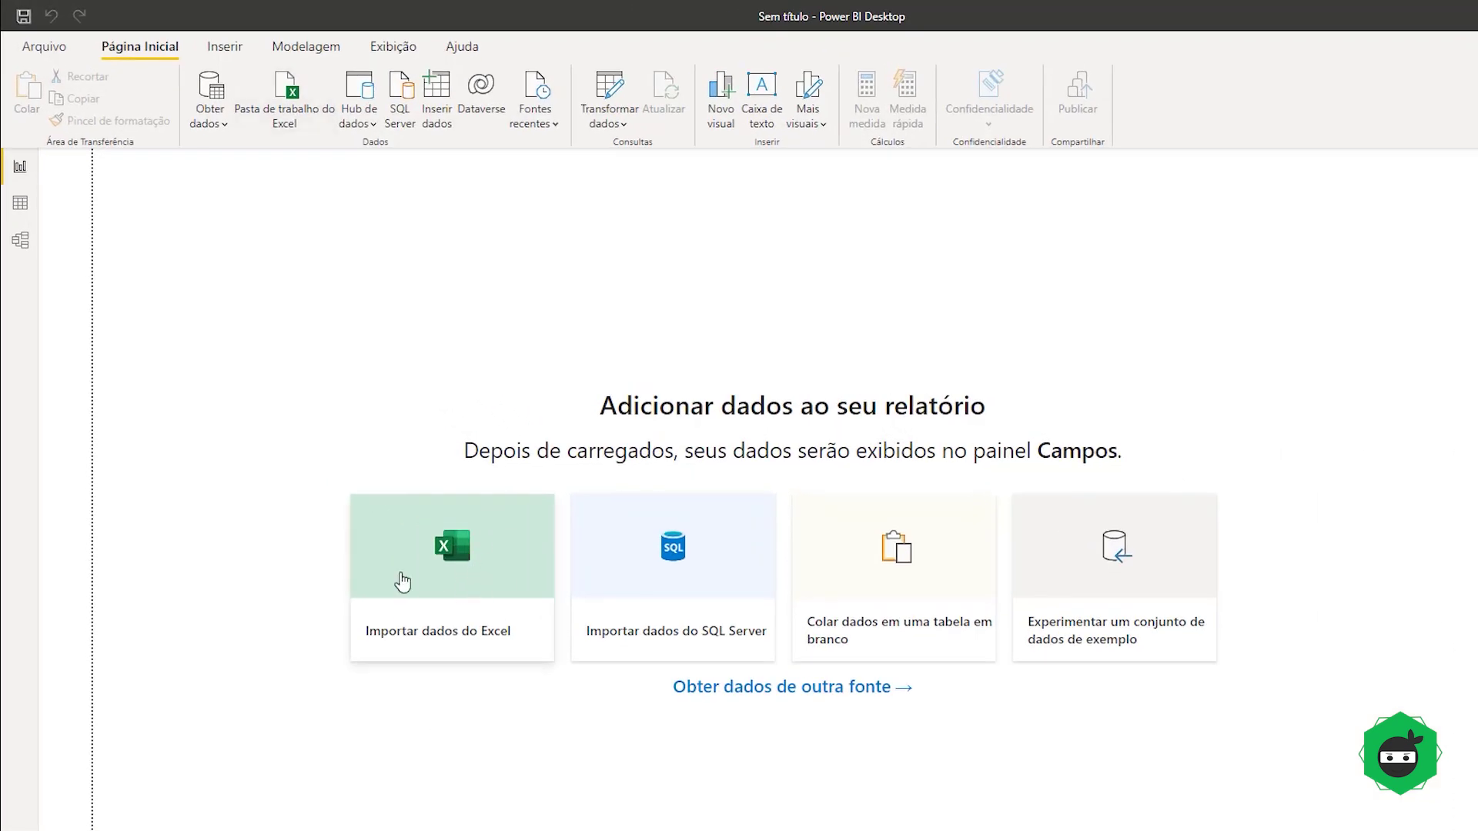
# Step: Import data from the Excel workbook LOOKUPVALUE Power BI.xlsx in Downloads
pyautogui.click(459, 563)
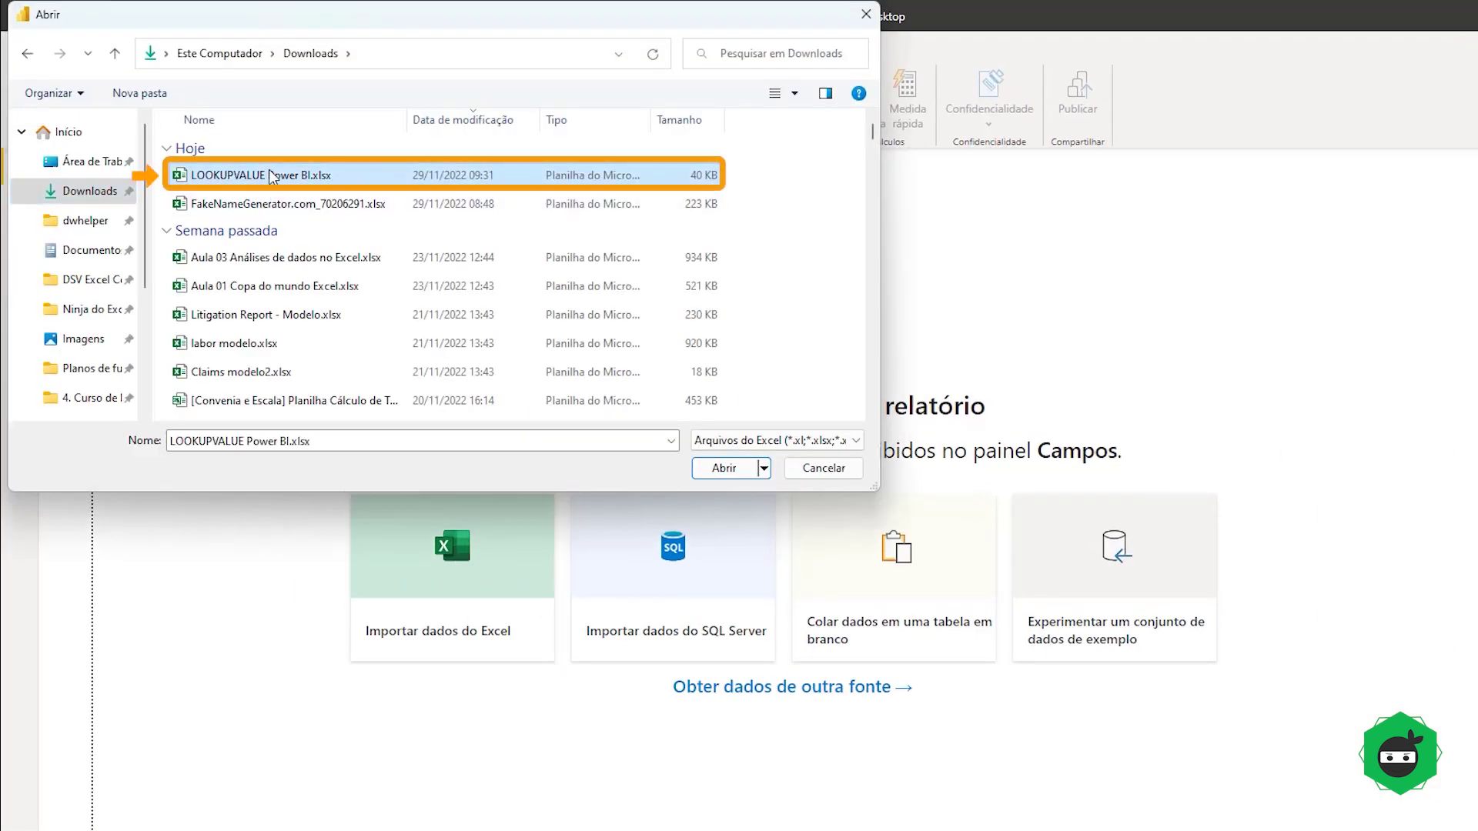
pyautogui.click(731, 469)
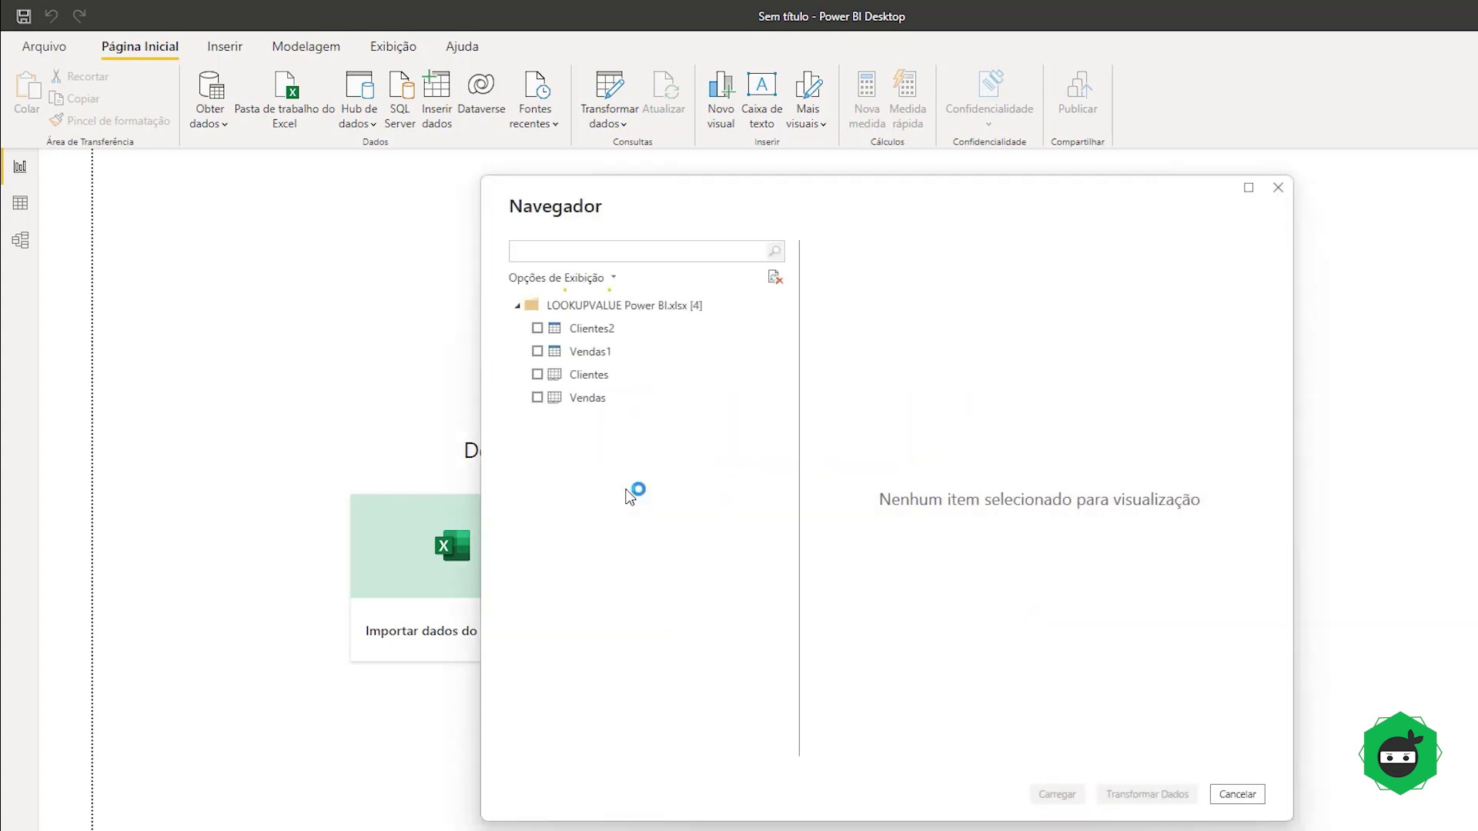
# Step: Select the Clientes2 and Vendas1 tables in the Navigator and load them
pyautogui.click(538, 329)
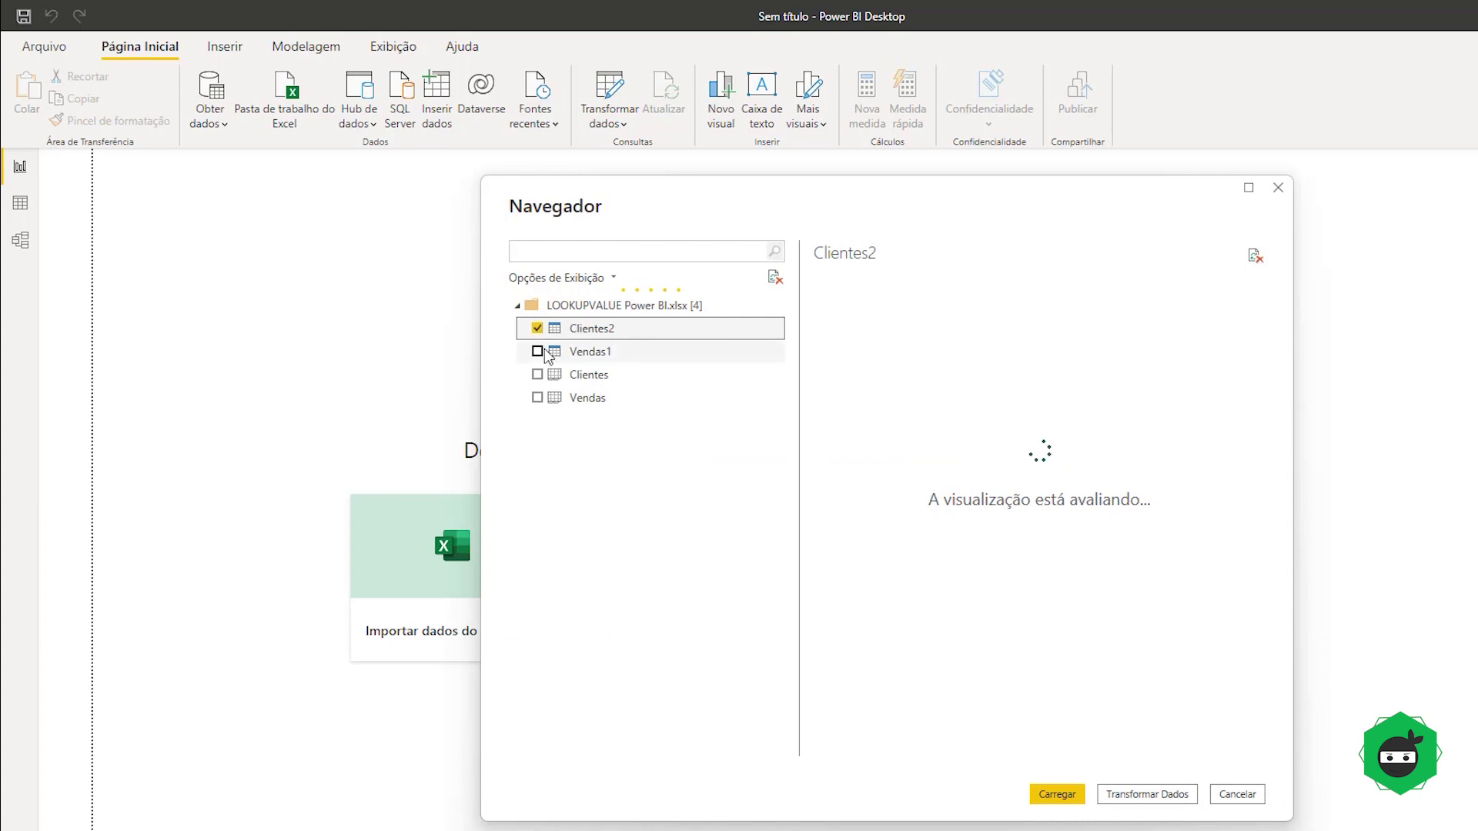
pyautogui.click(537, 352)
pyautogui.click(537, 352)
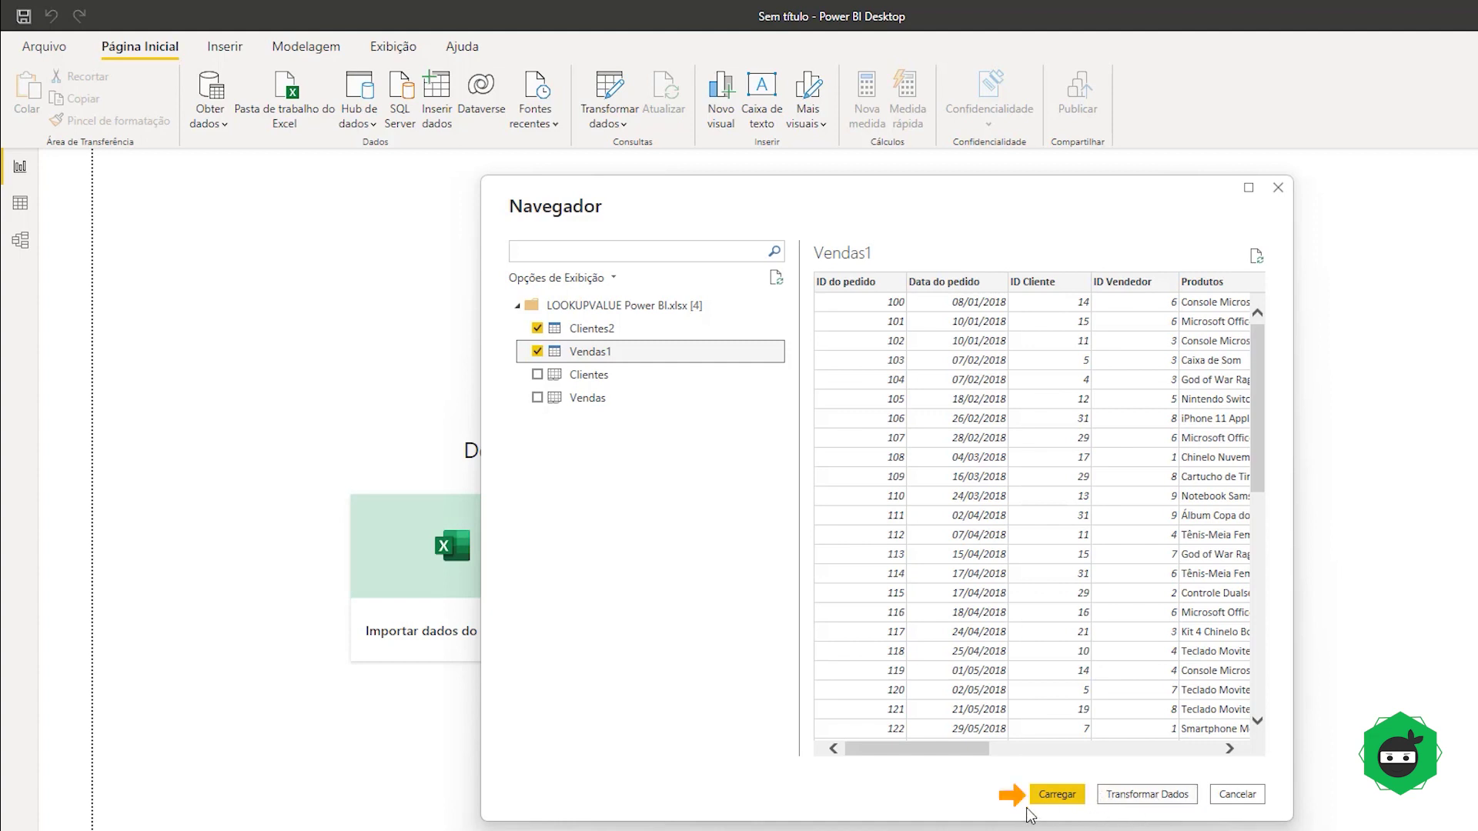
pyautogui.click(1052, 798)
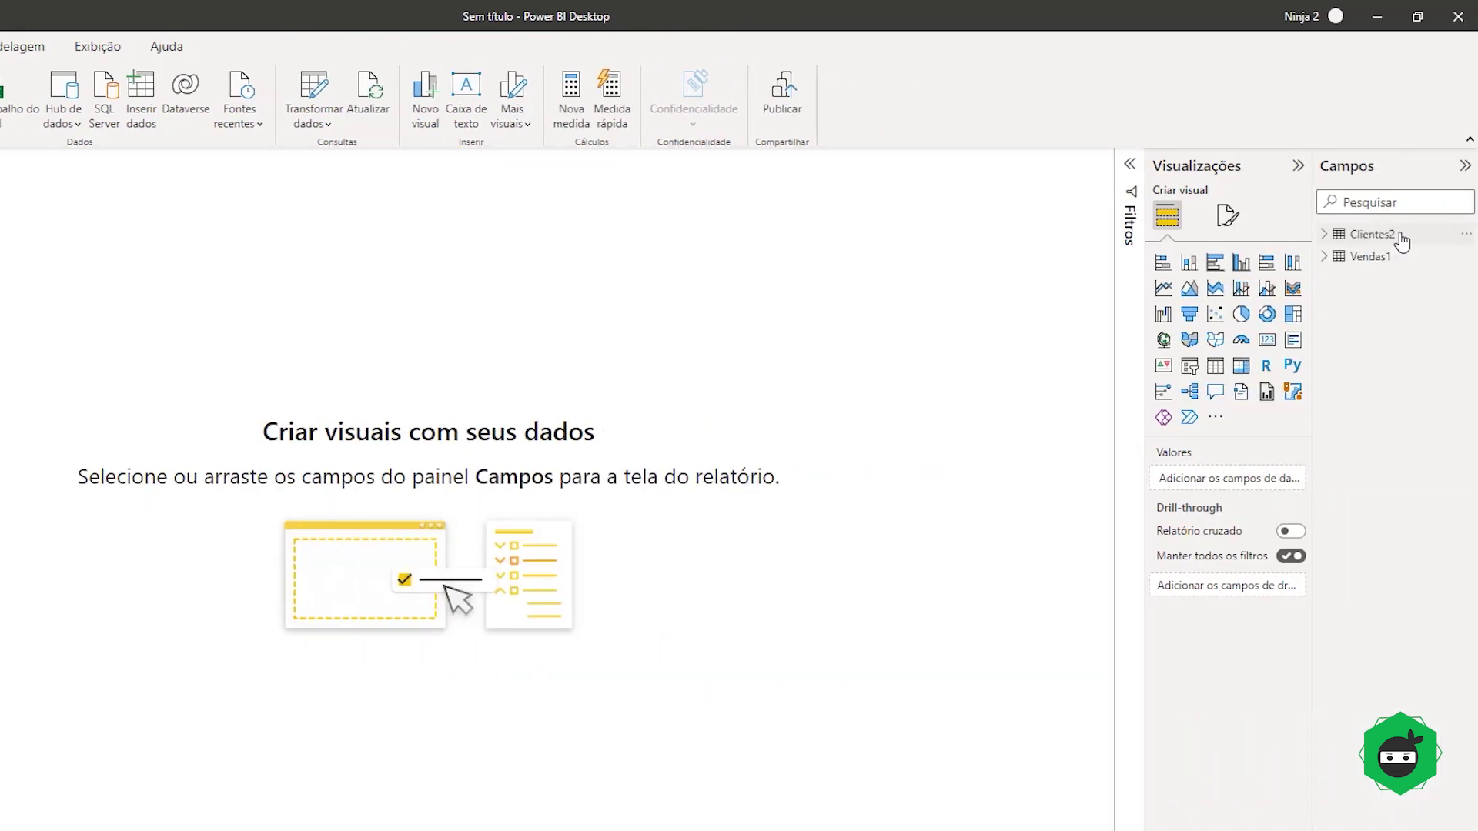
# Step: Rename the Clientes2 table to Clientes and Vendas1 to Vendas in the Fields pane
pyautogui.doubleClick(1400, 234)
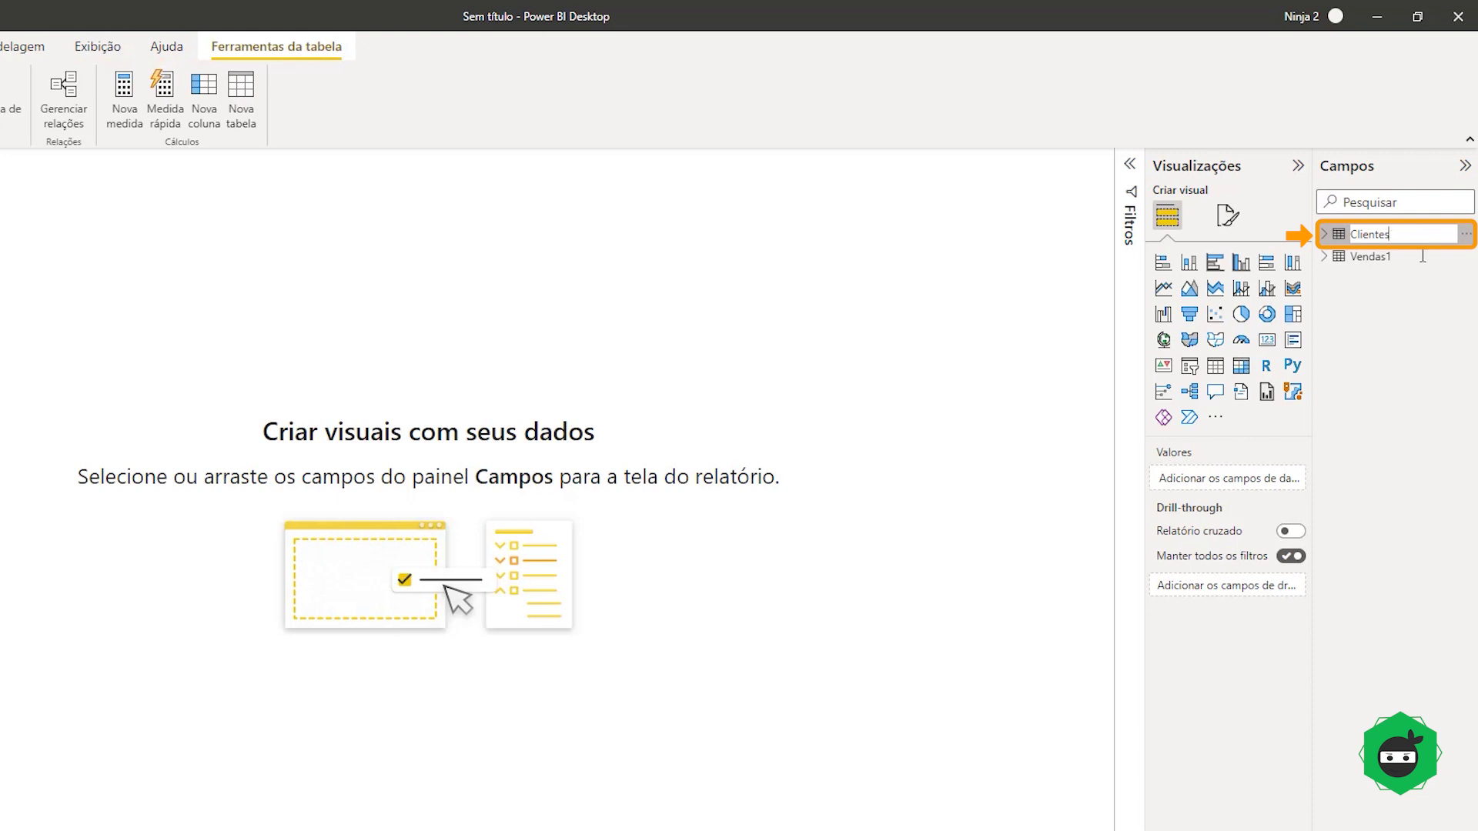
pyautogui.press('Return')
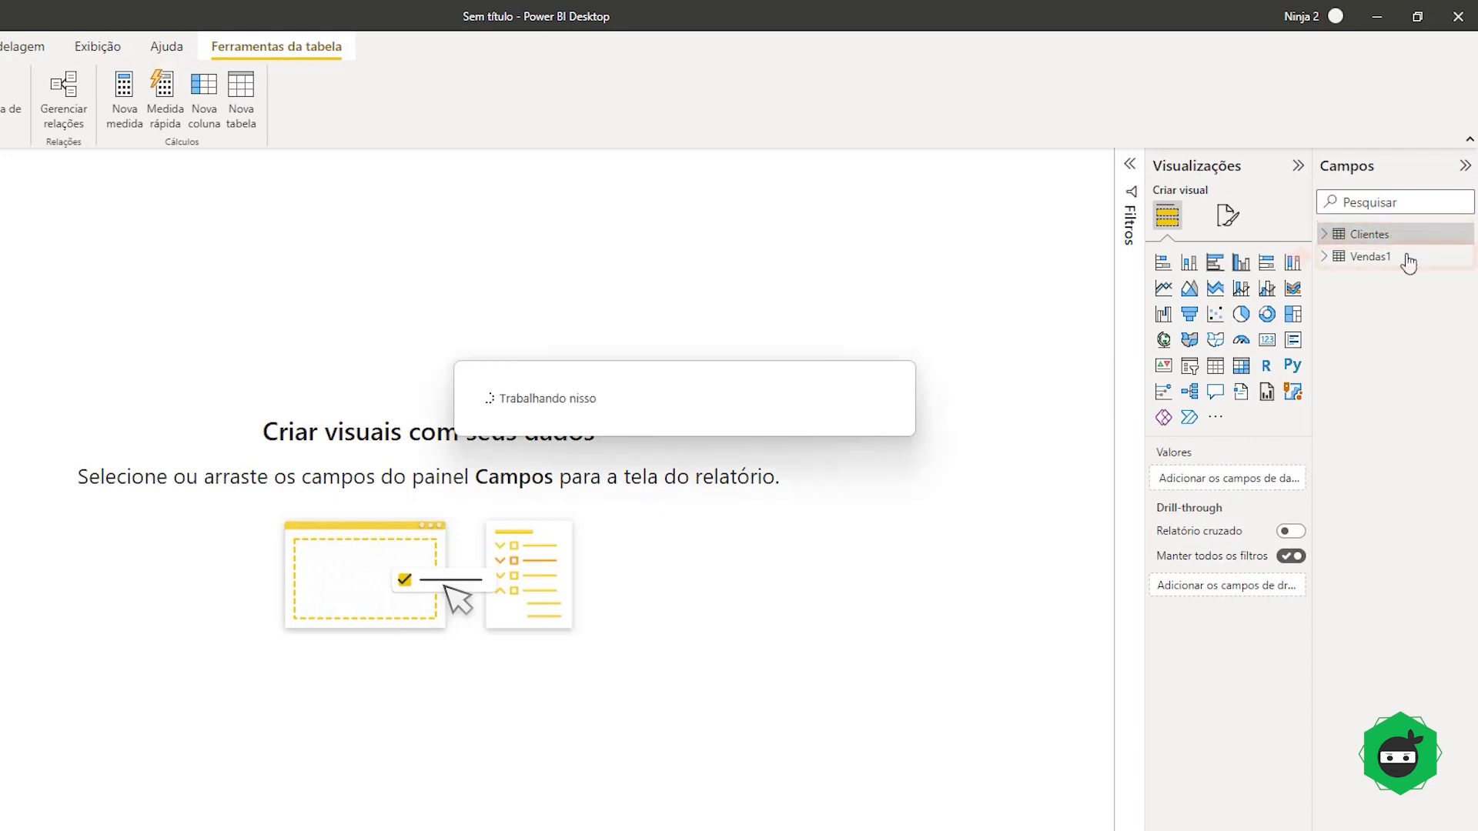
pyautogui.doubleClick(1407, 259)
pyautogui.press('End')
pyautogui.press('BackSpace')
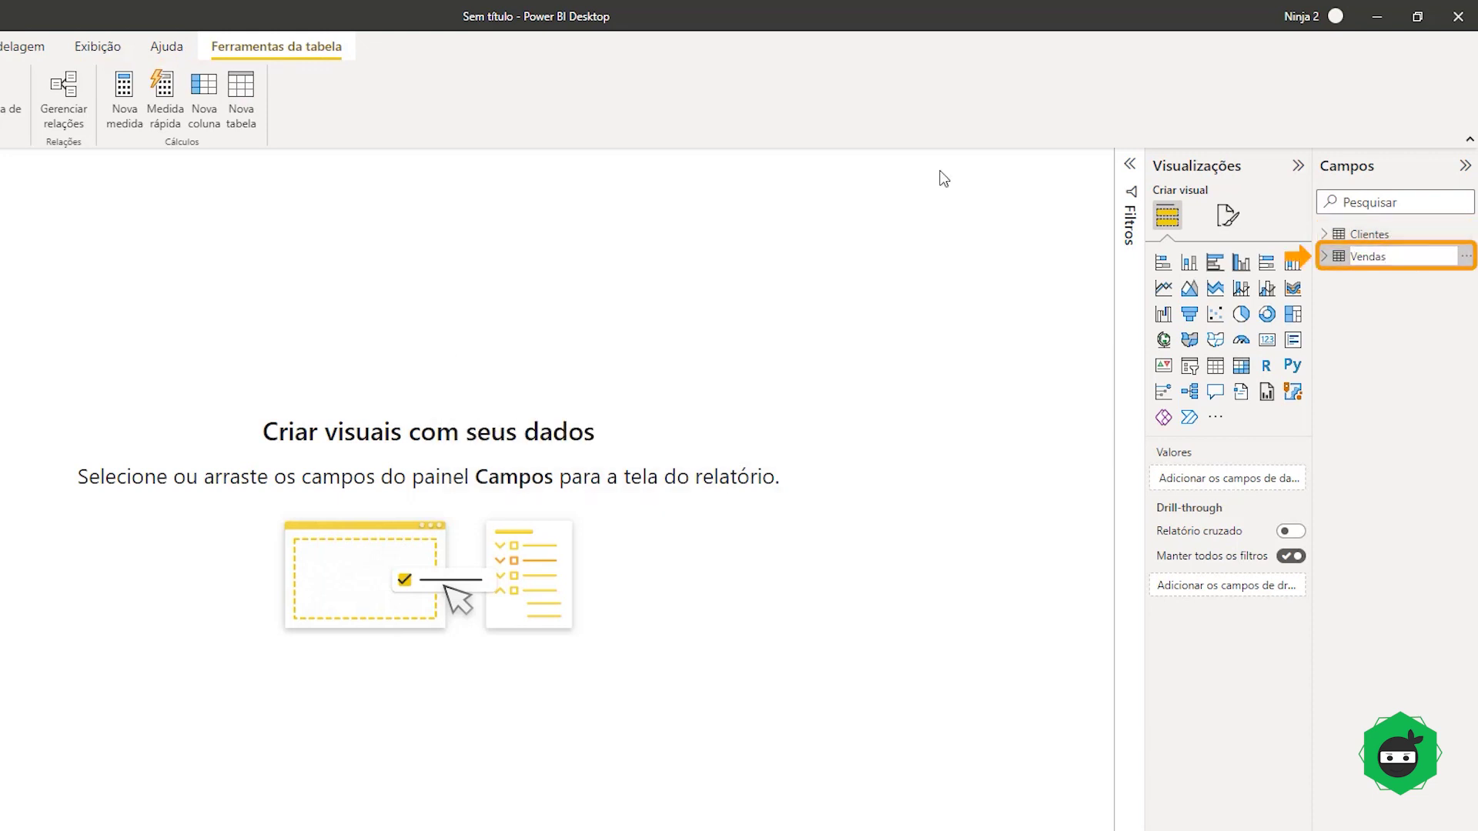
pyautogui.press('Return')
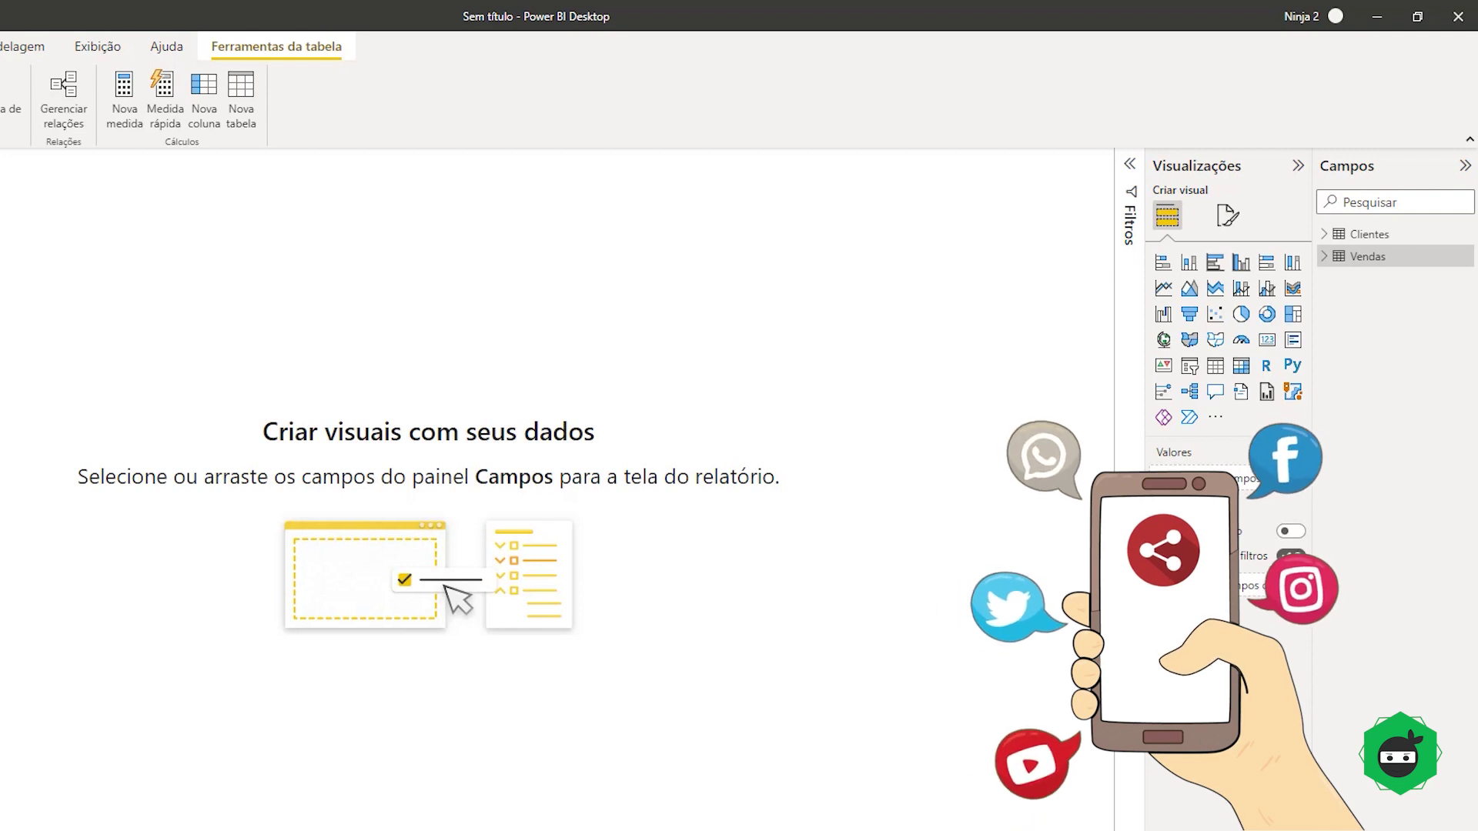
# Step: Show the Vendas table in Data view and select its ID Cliente column
pyautogui.click(19, 202)
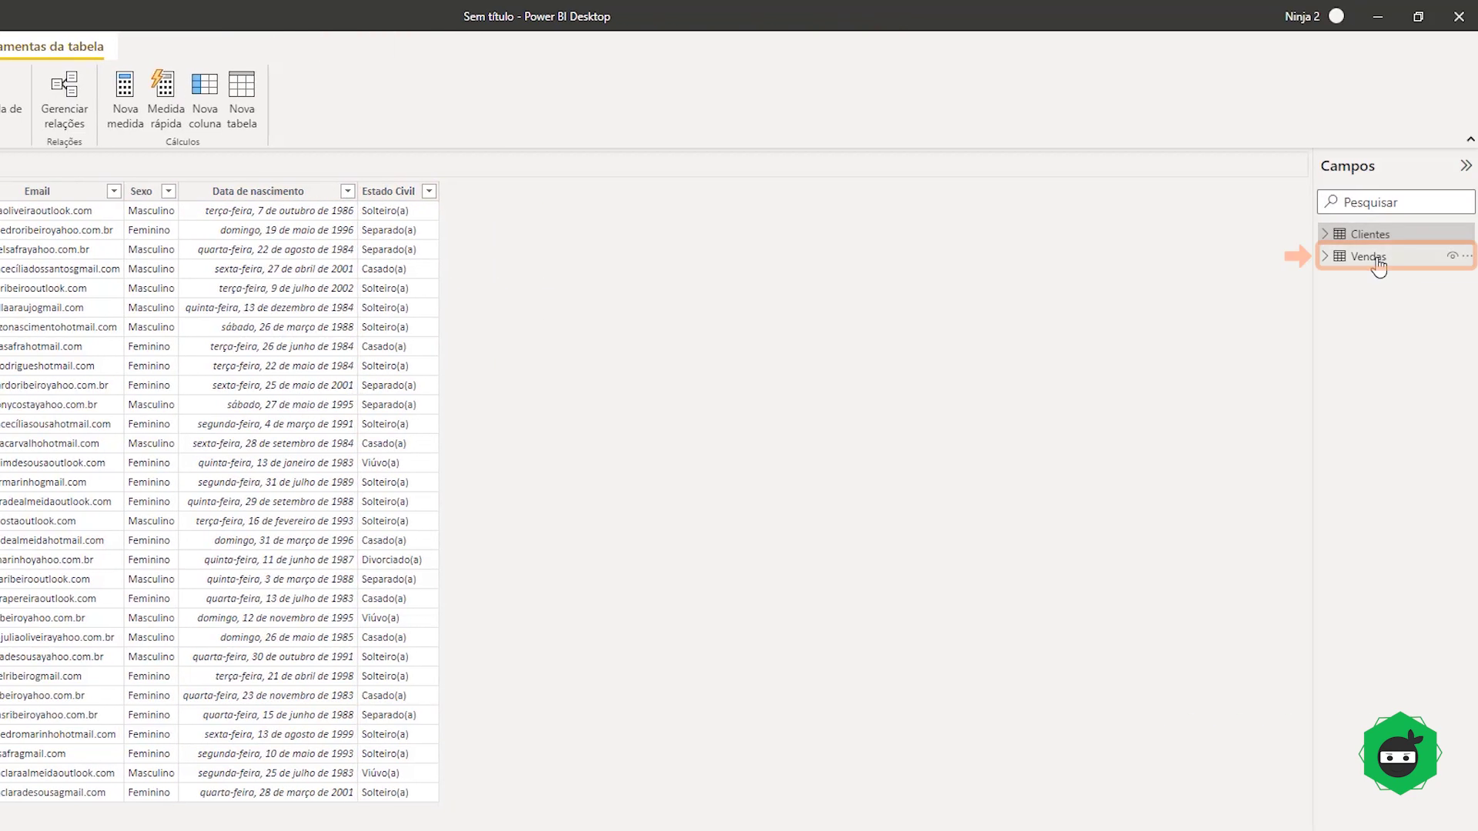
pyautogui.click(1375, 258)
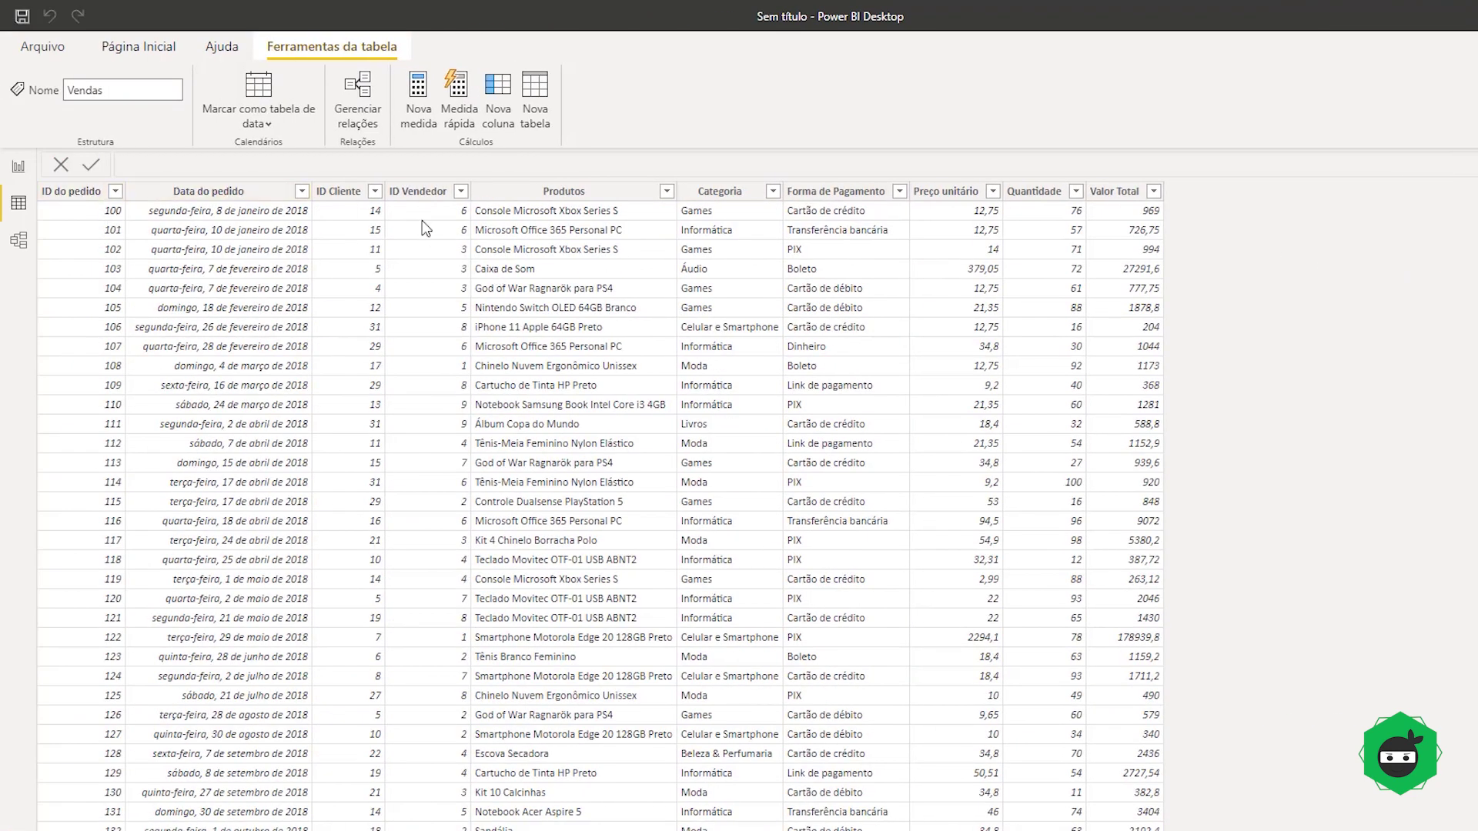
pyautogui.click(339, 190)
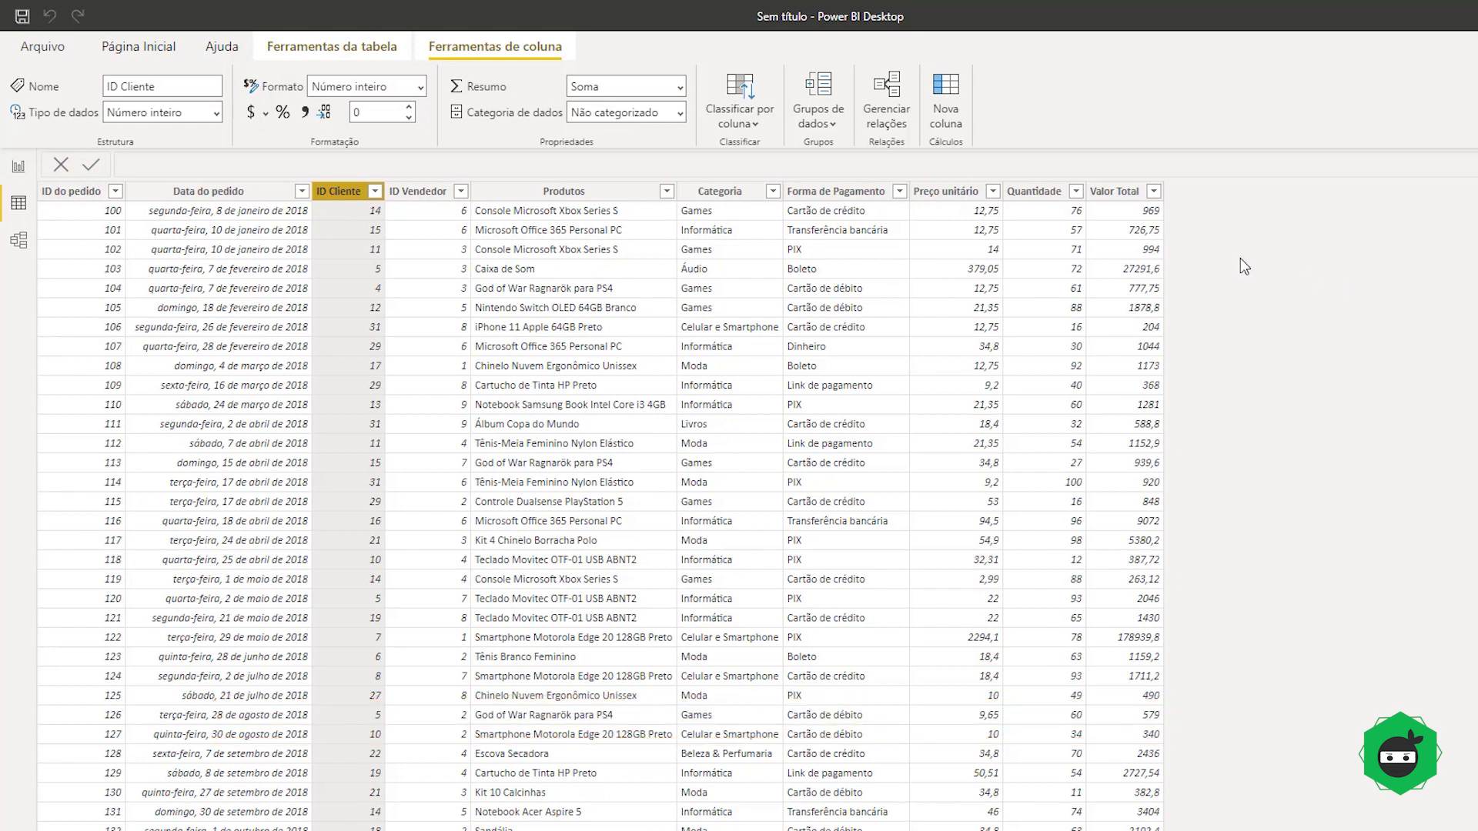
# Step: In Model view, relate Clientes ID to Vendas ID Cliente
pyautogui.click(19, 243)
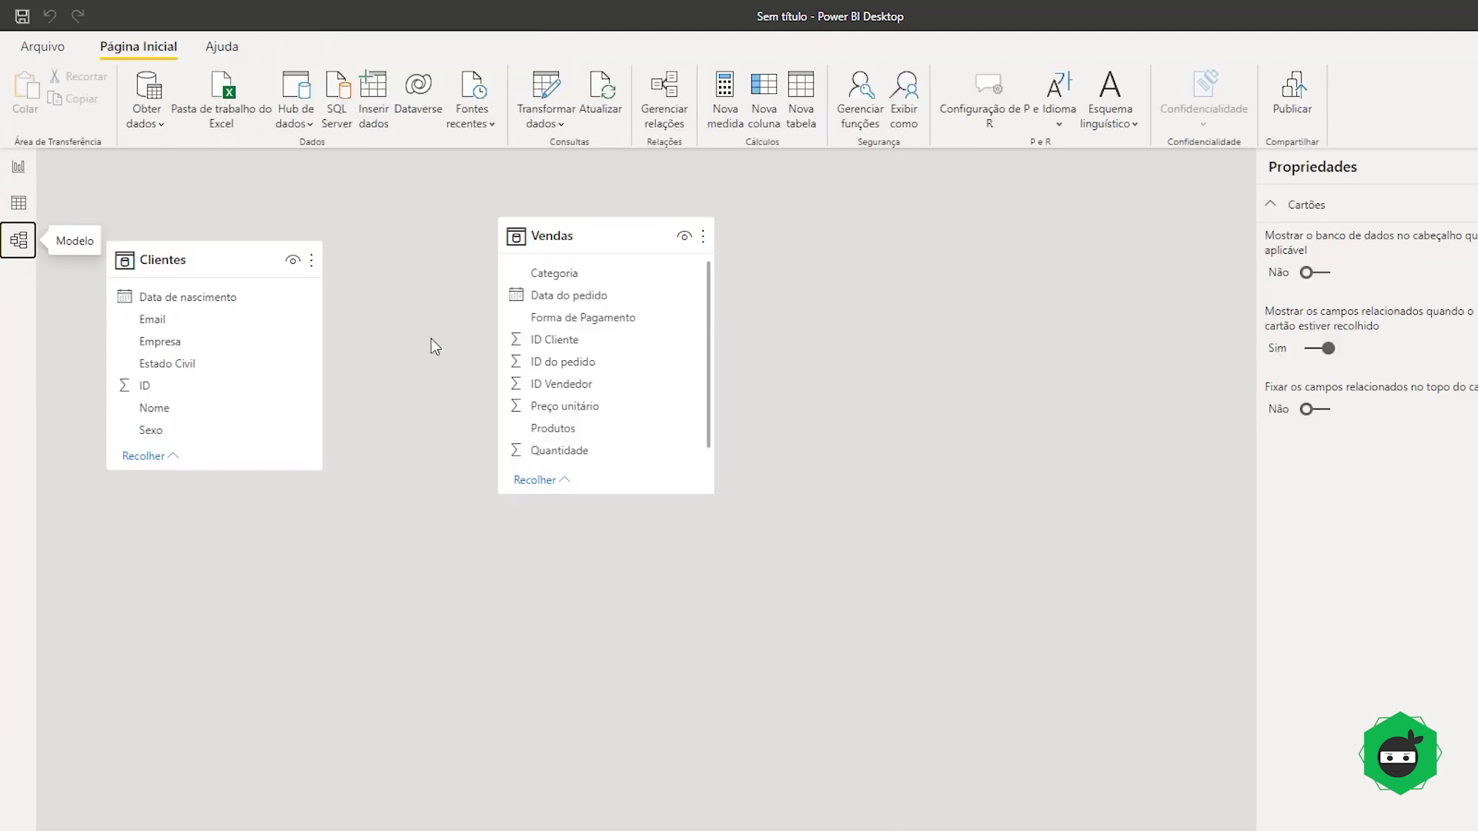
pyautogui.moveTo(215, 384)
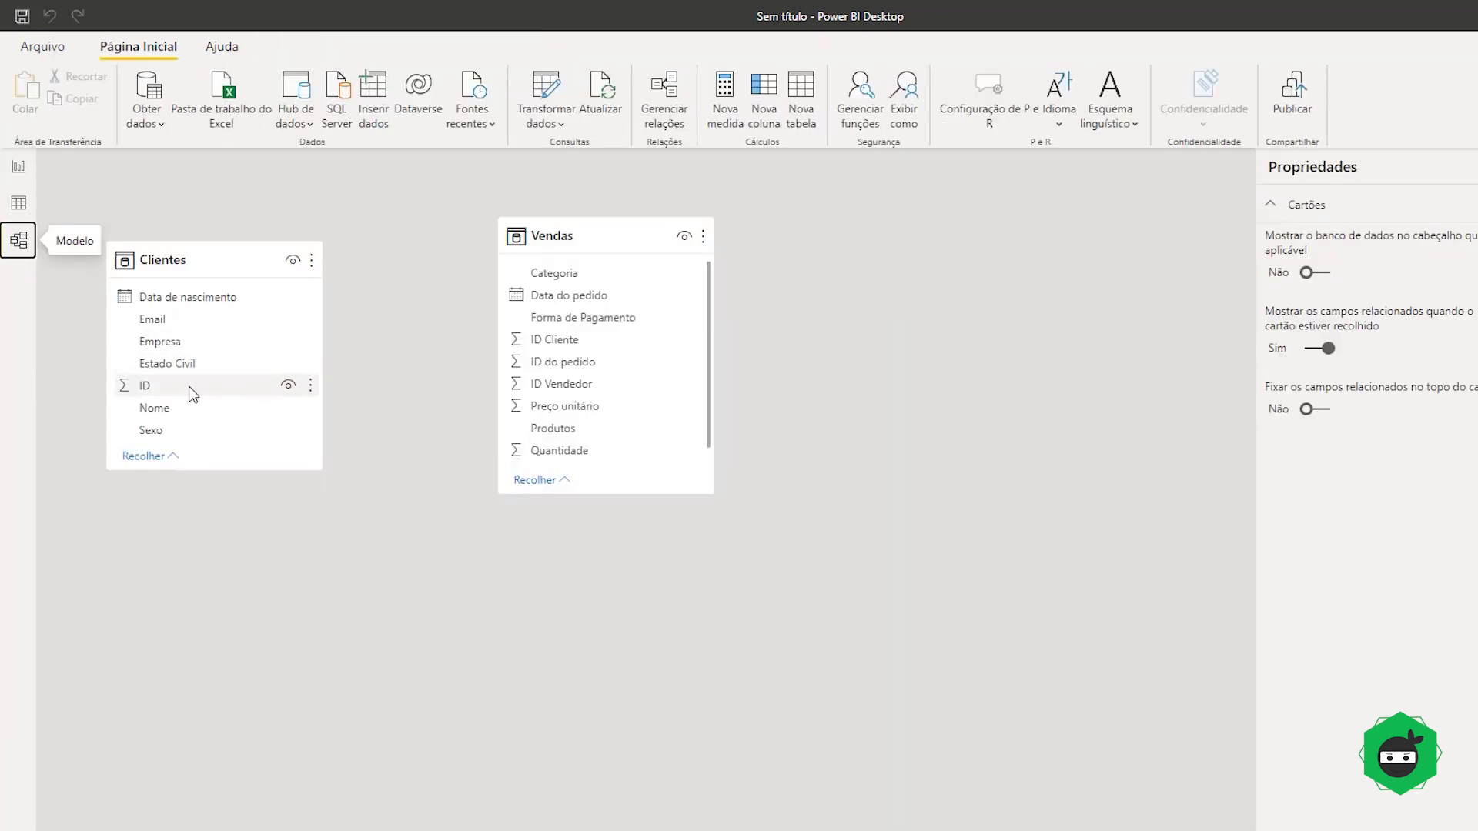
pyautogui.click(191, 393)
pyautogui.moveTo(189, 392); pyautogui.dragTo(541, 350)
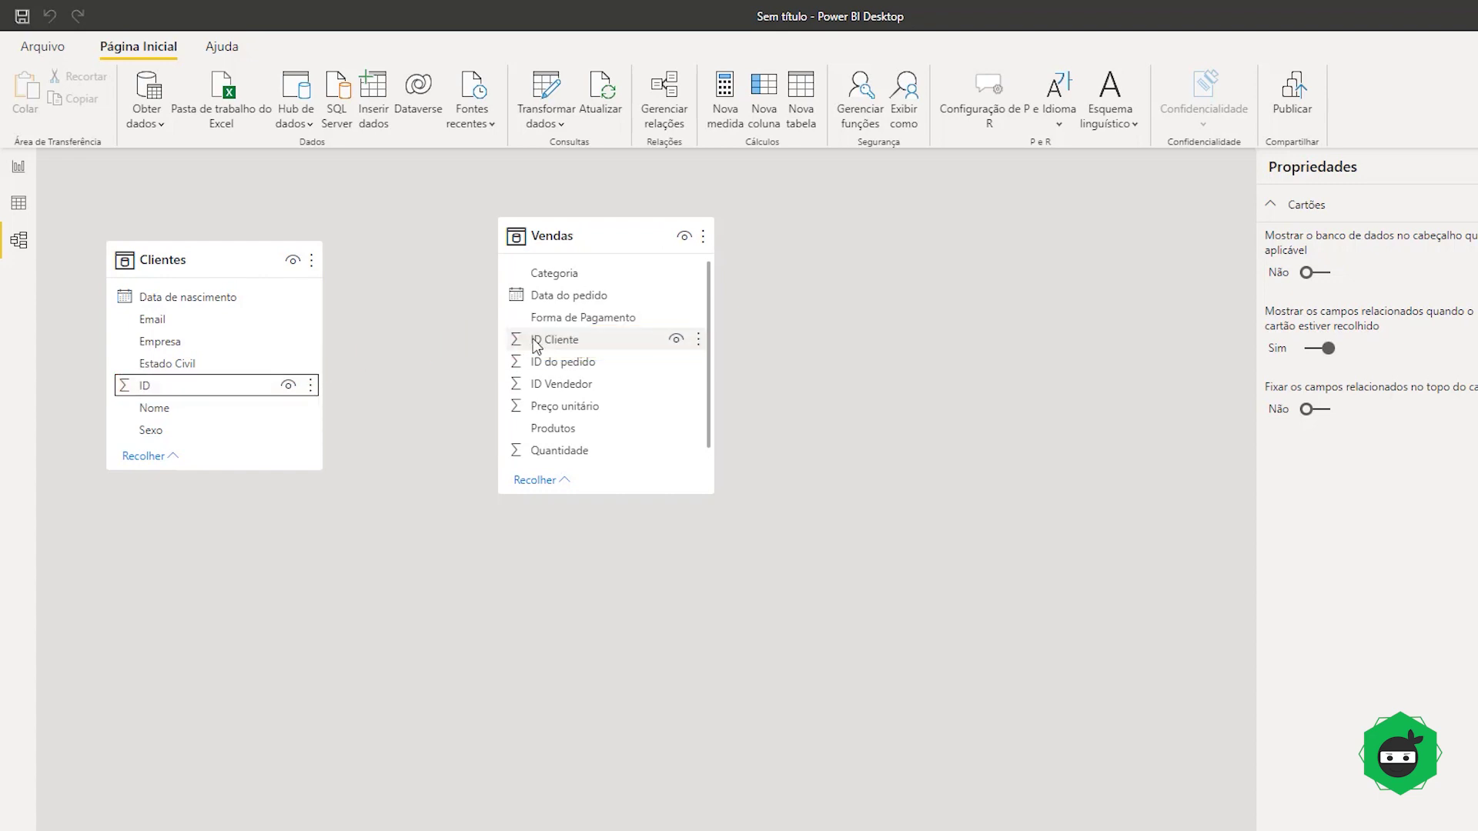
# Step: Delete the relationship between Clientes and Vendas and confirm with Sim
pyautogui.click(413, 356)
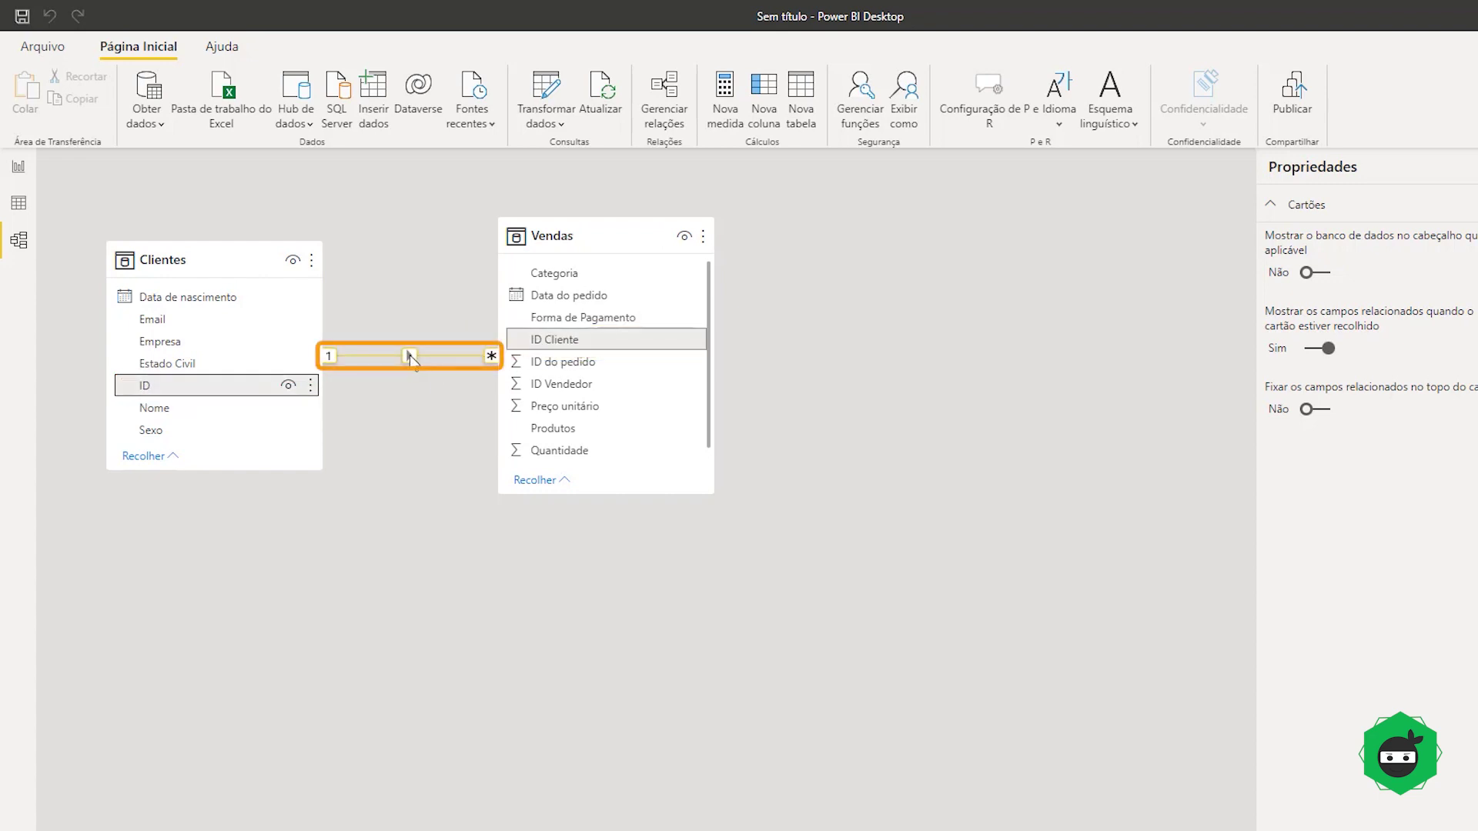
pyautogui.rightClick(410, 355)
pyautogui.click(435, 367)
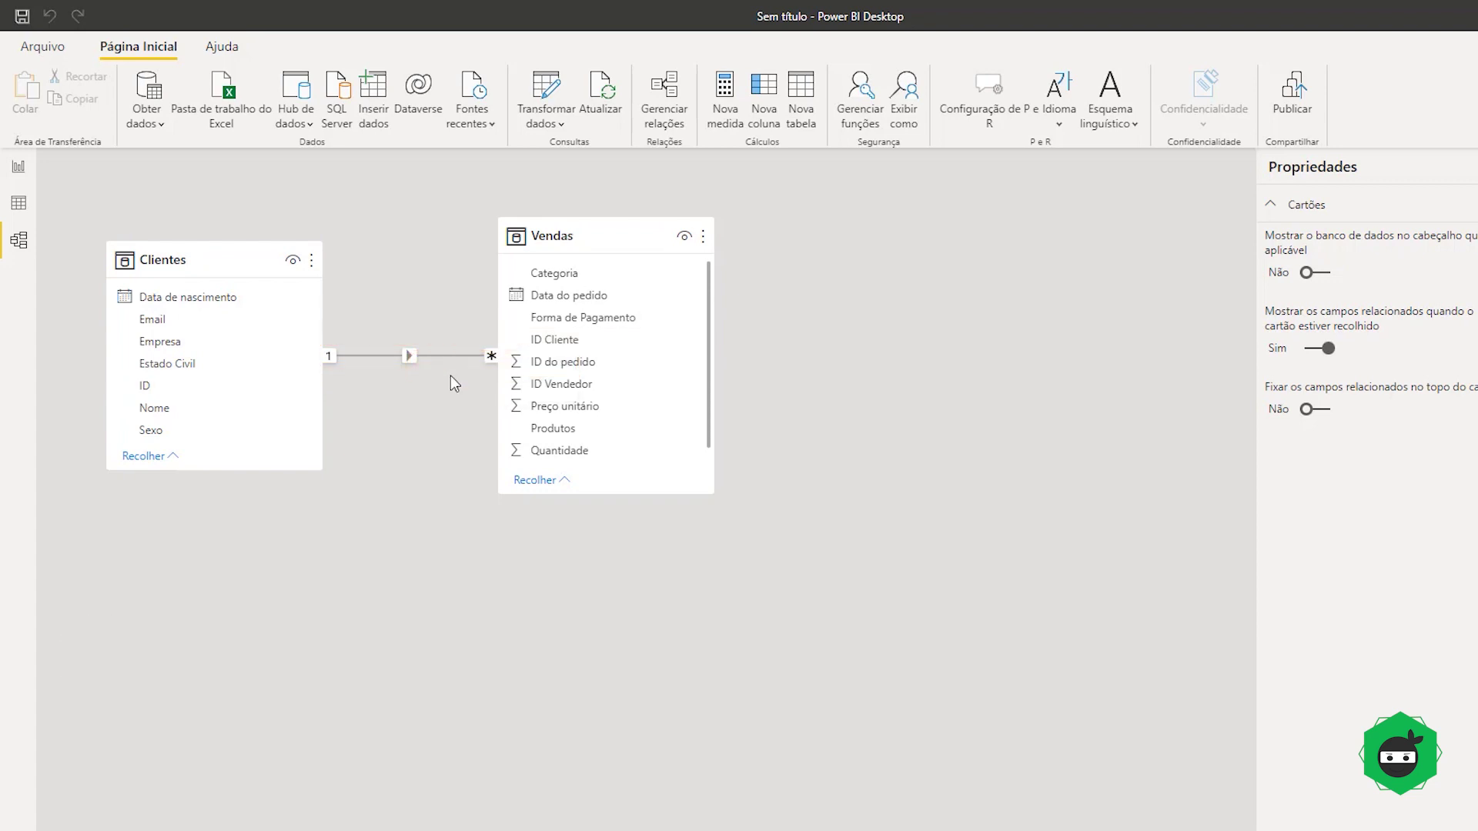
pyautogui.click(975, 538)
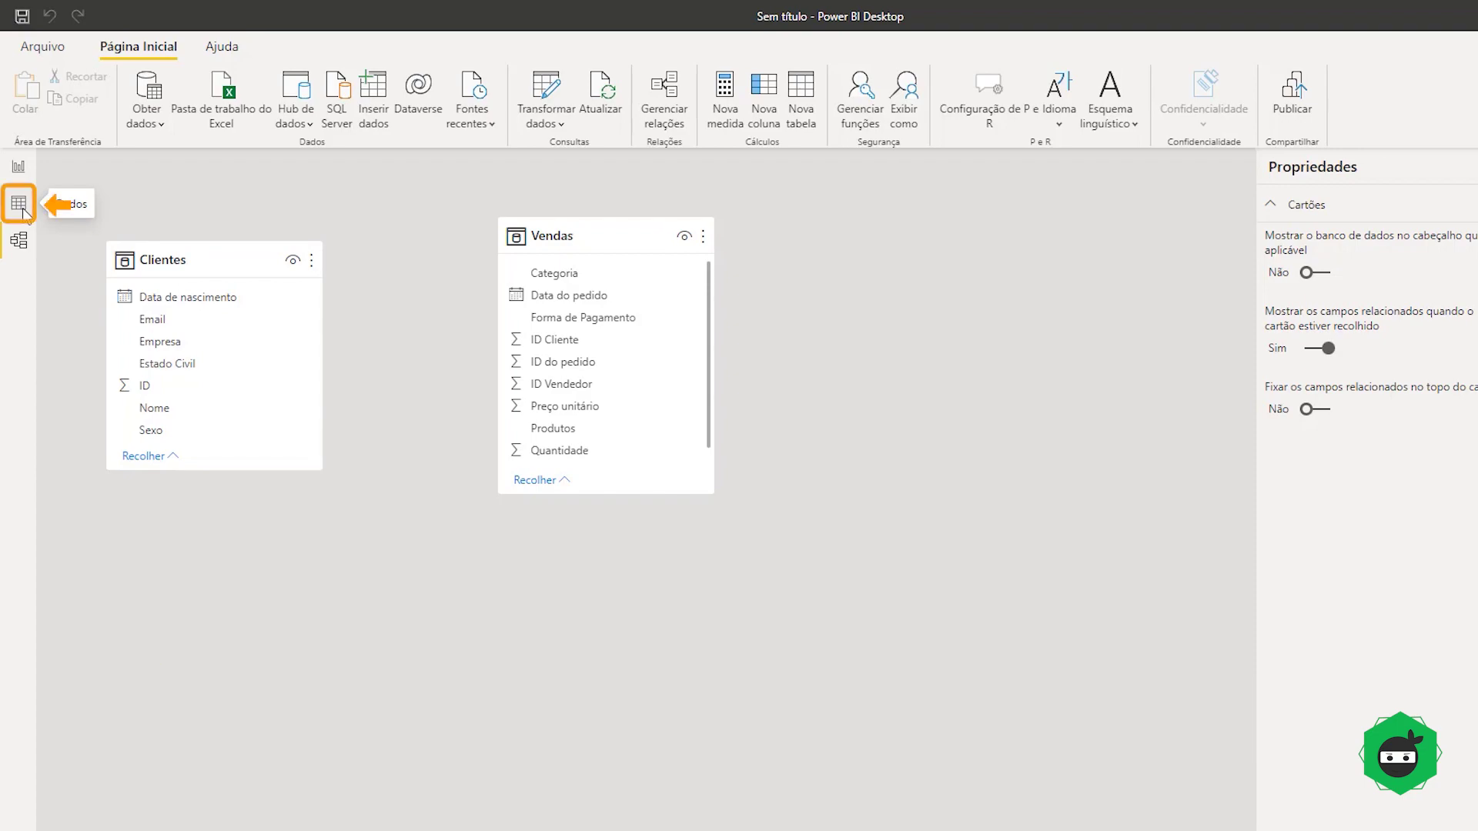
# Step: Switch between Data and Model views, toggle the Fields pane, and return to the Vendas data
pyautogui.click(23, 209)
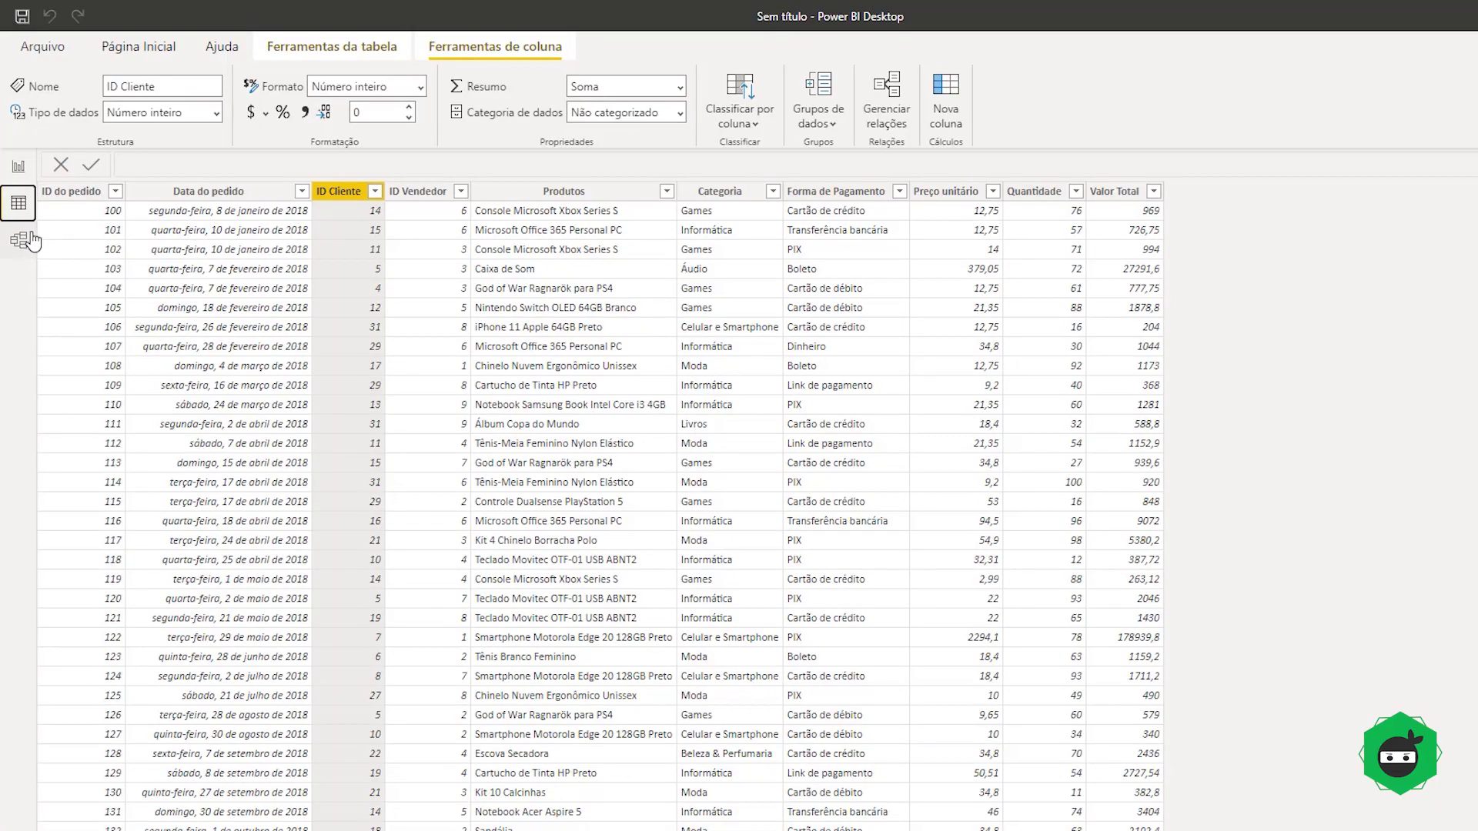
pyautogui.click(20, 241)
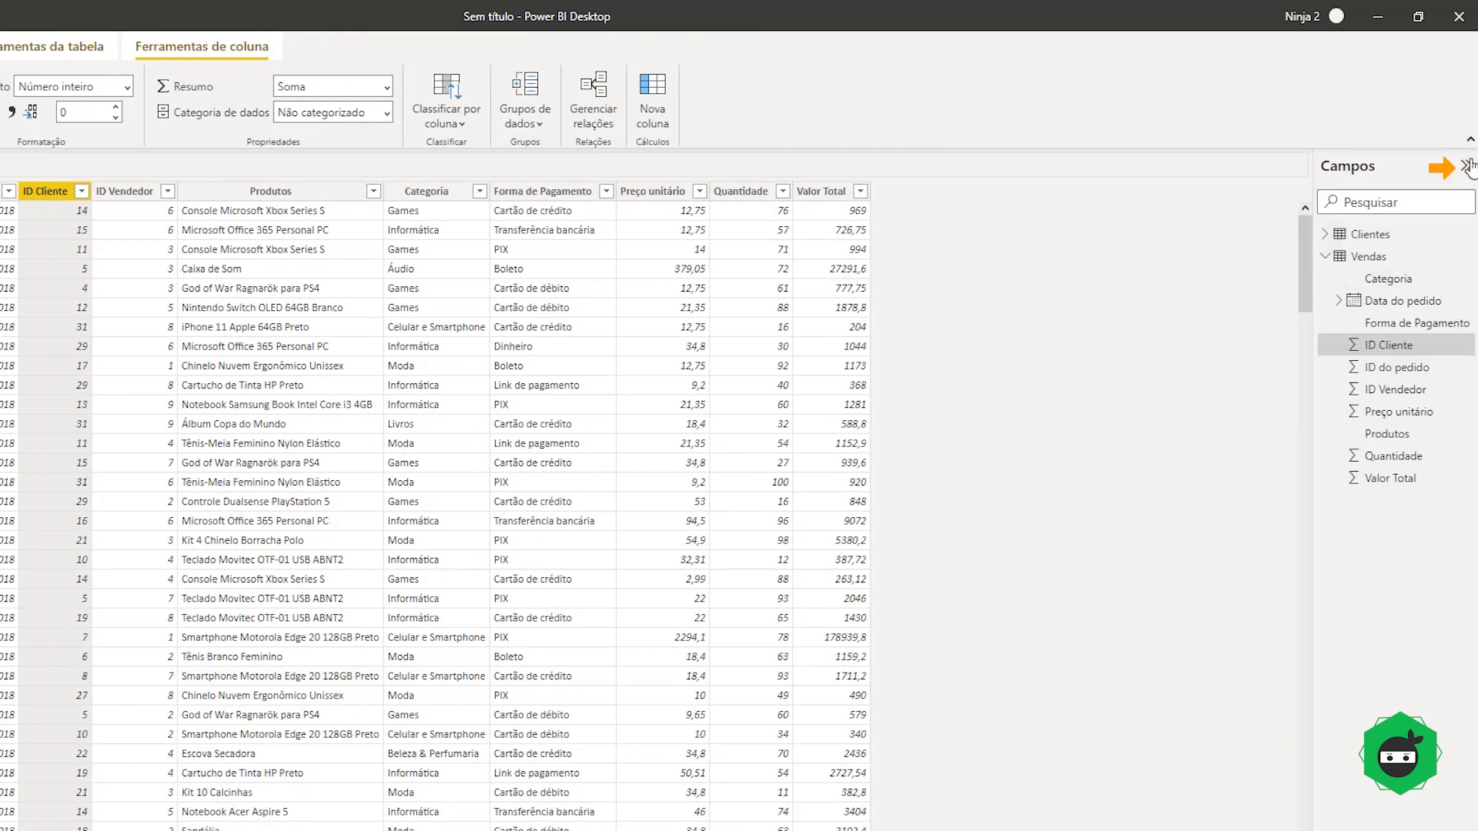
pyautogui.click(1467, 167)
pyautogui.click(1467, 166)
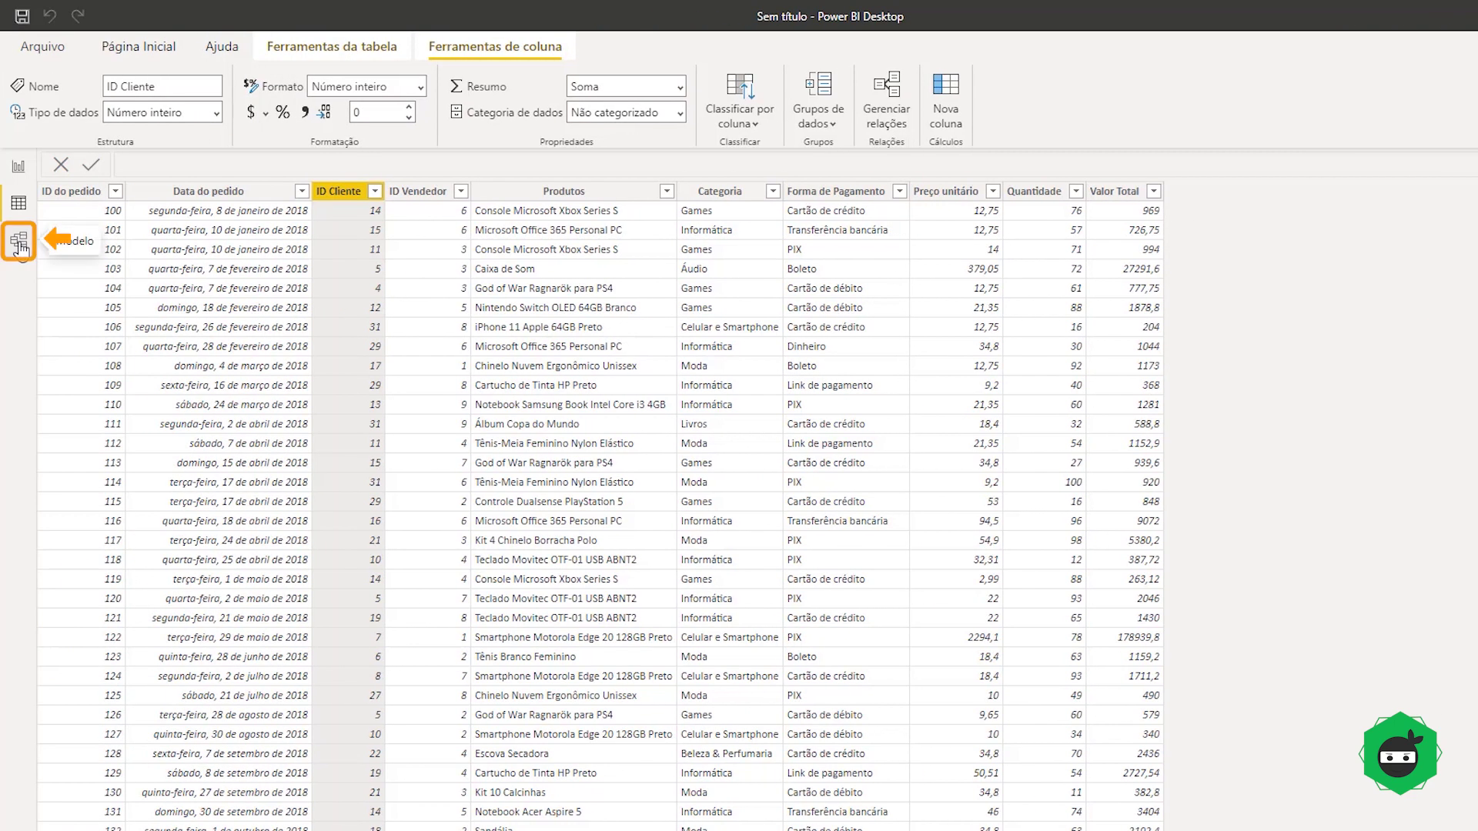
pyautogui.click(19, 240)
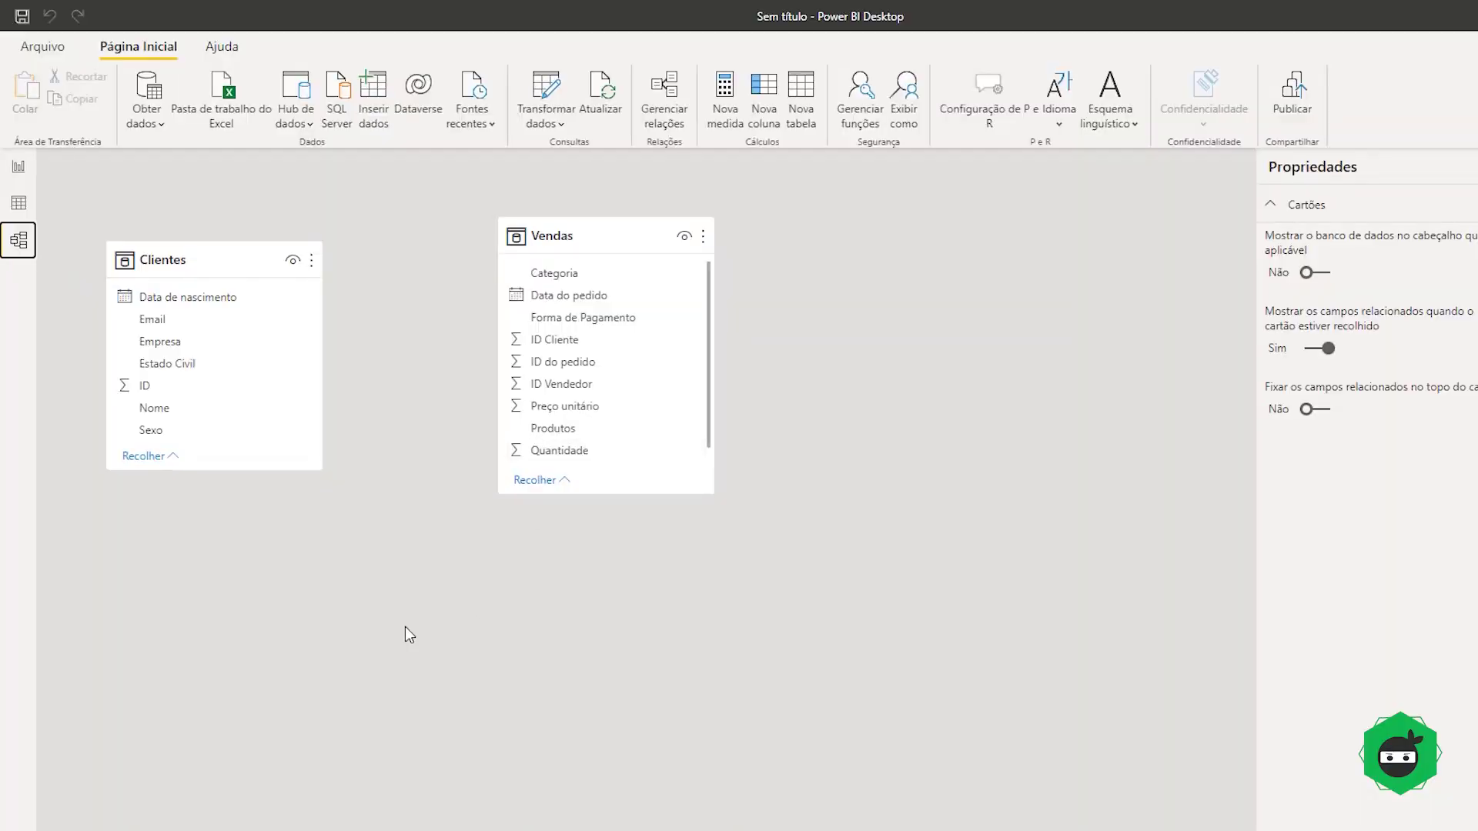
pyautogui.click(17, 205)
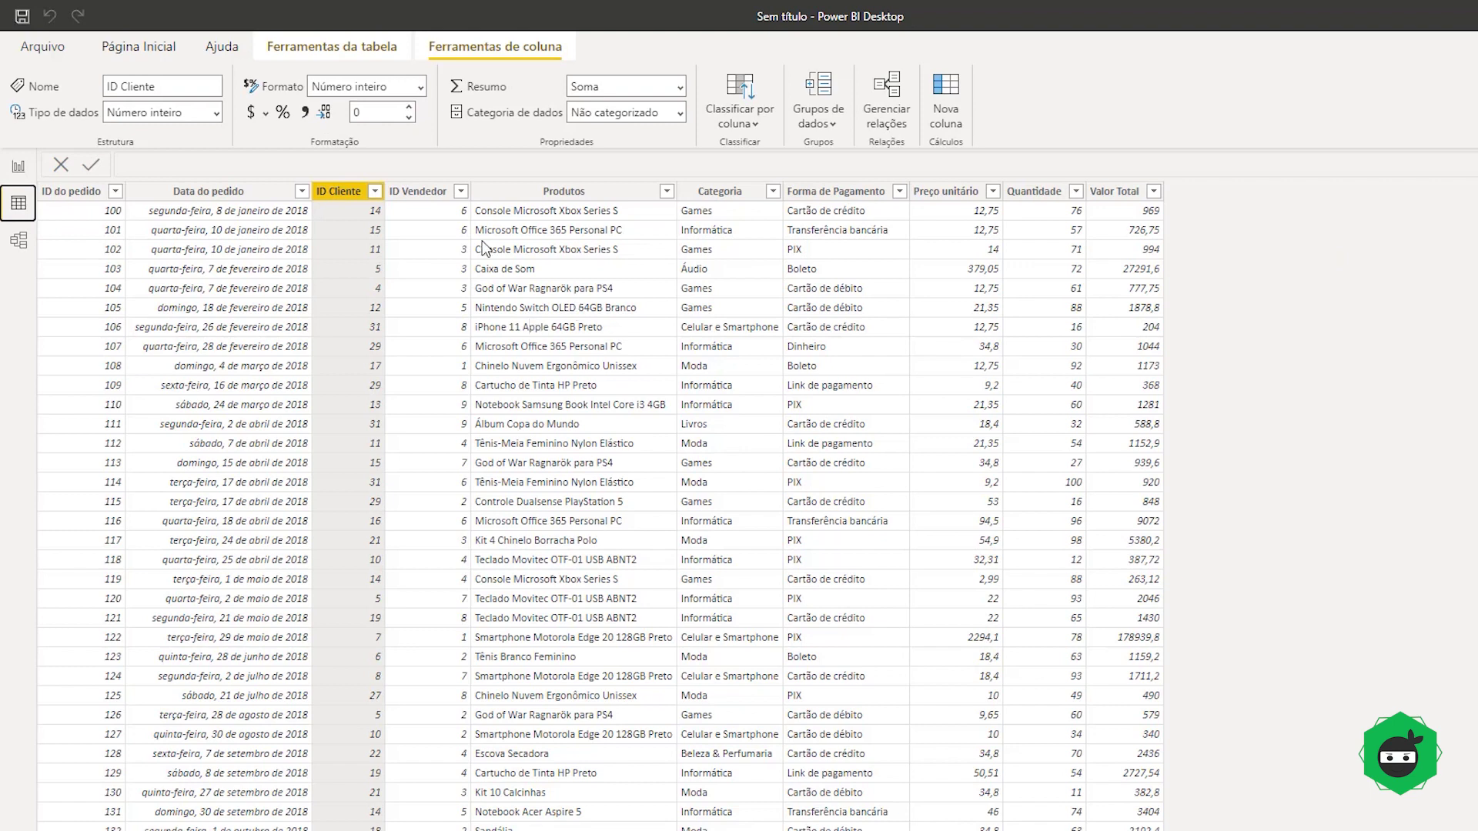
pyautogui.click(130, 45)
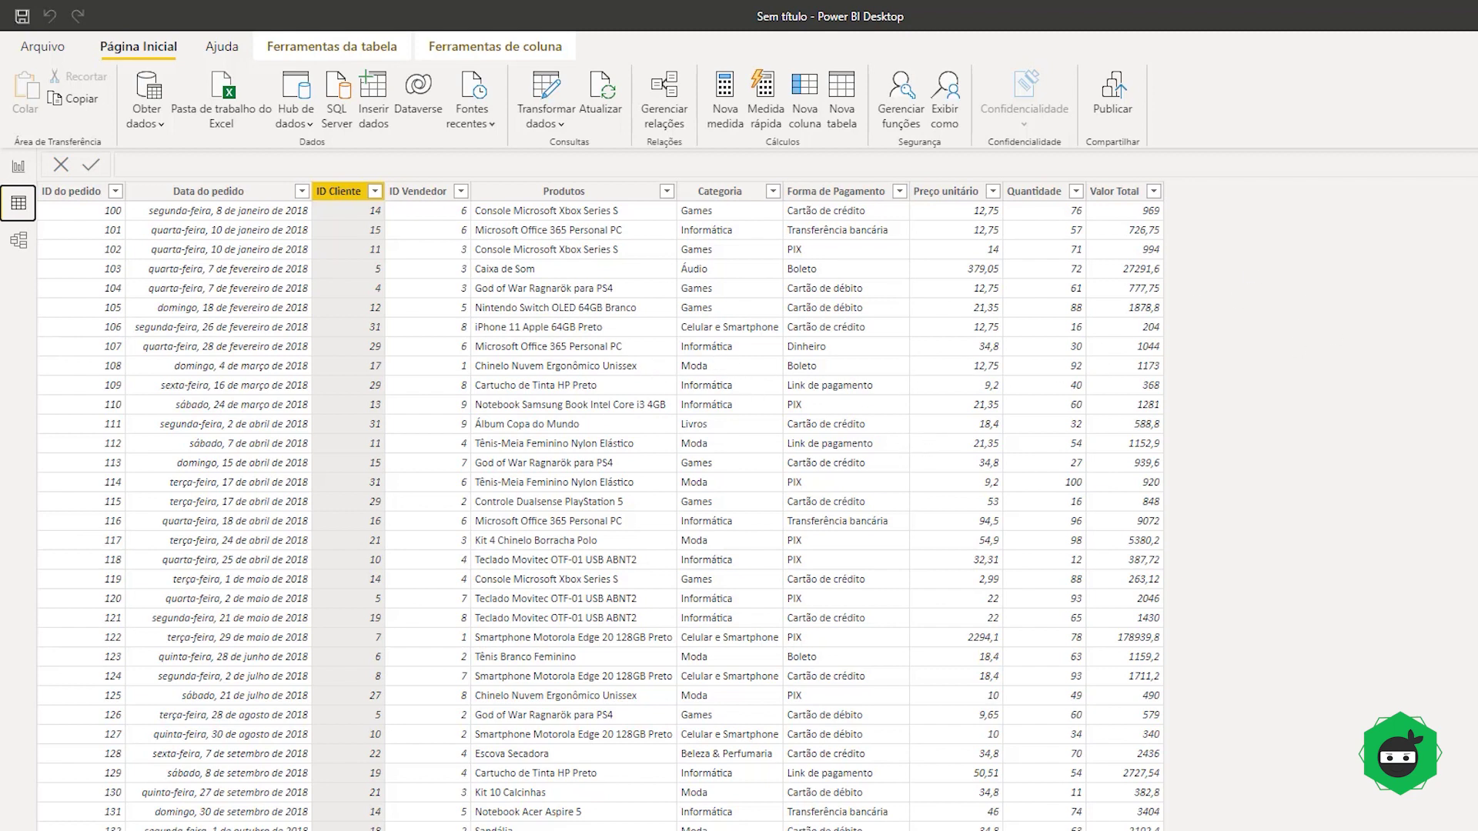
# Step: Add a Vendas column named 'Nome do cliente' whose formula starts with LOOKUPVALUE(
pyautogui.click(804, 96)
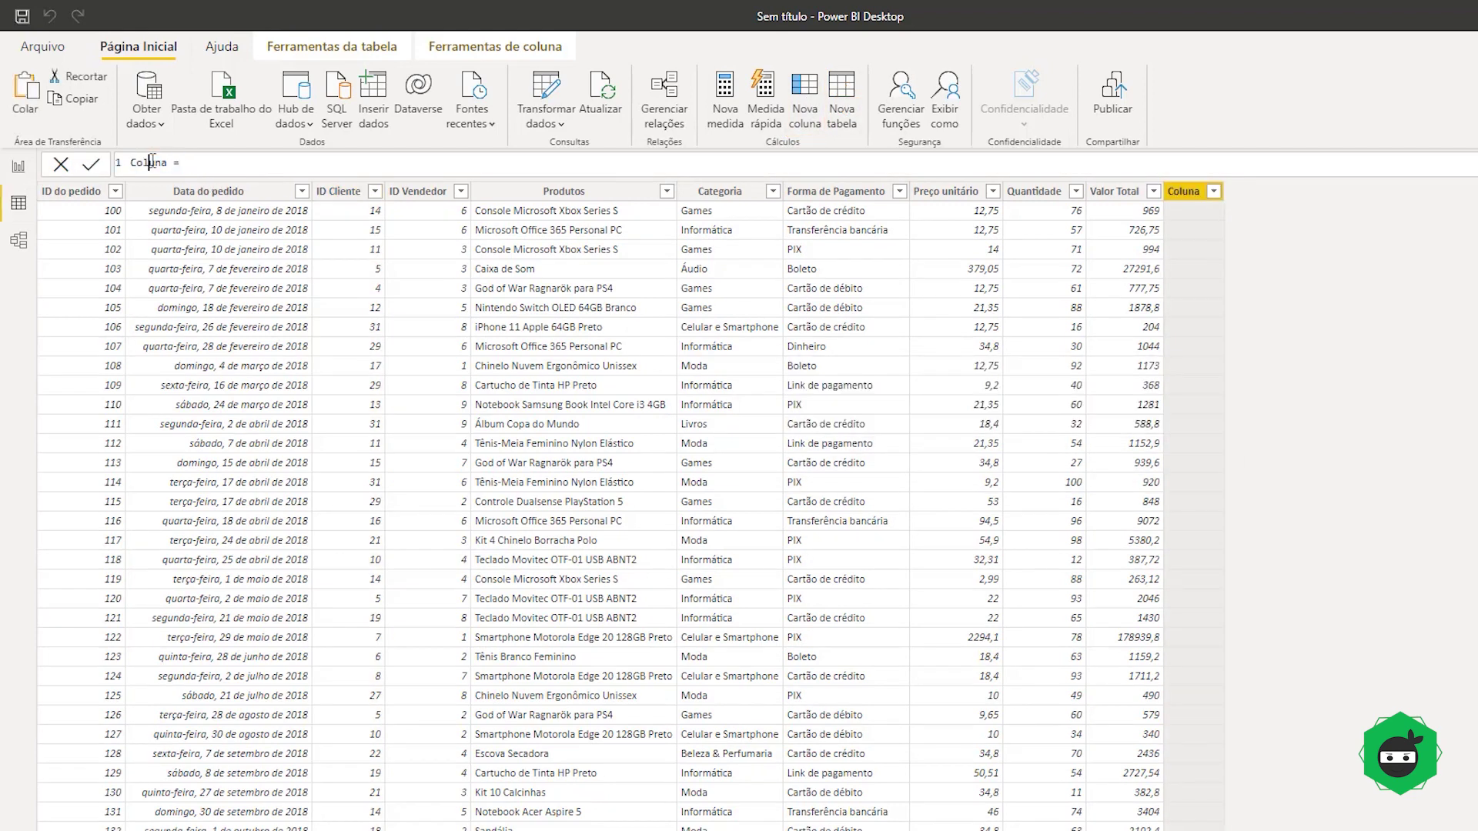
pyautogui.doubleClick(149, 162)
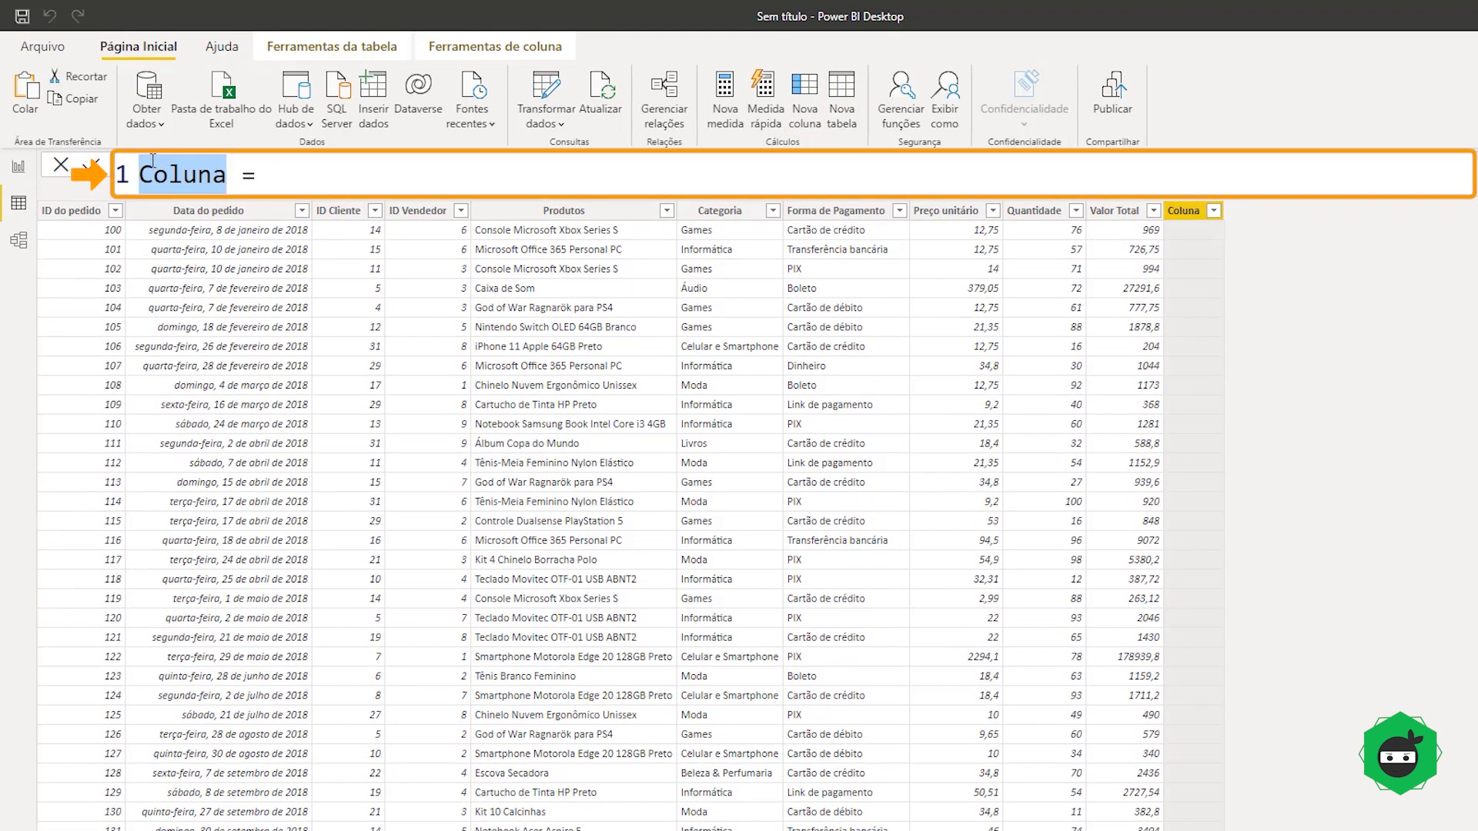
pyautogui.write('Nome do cliente')
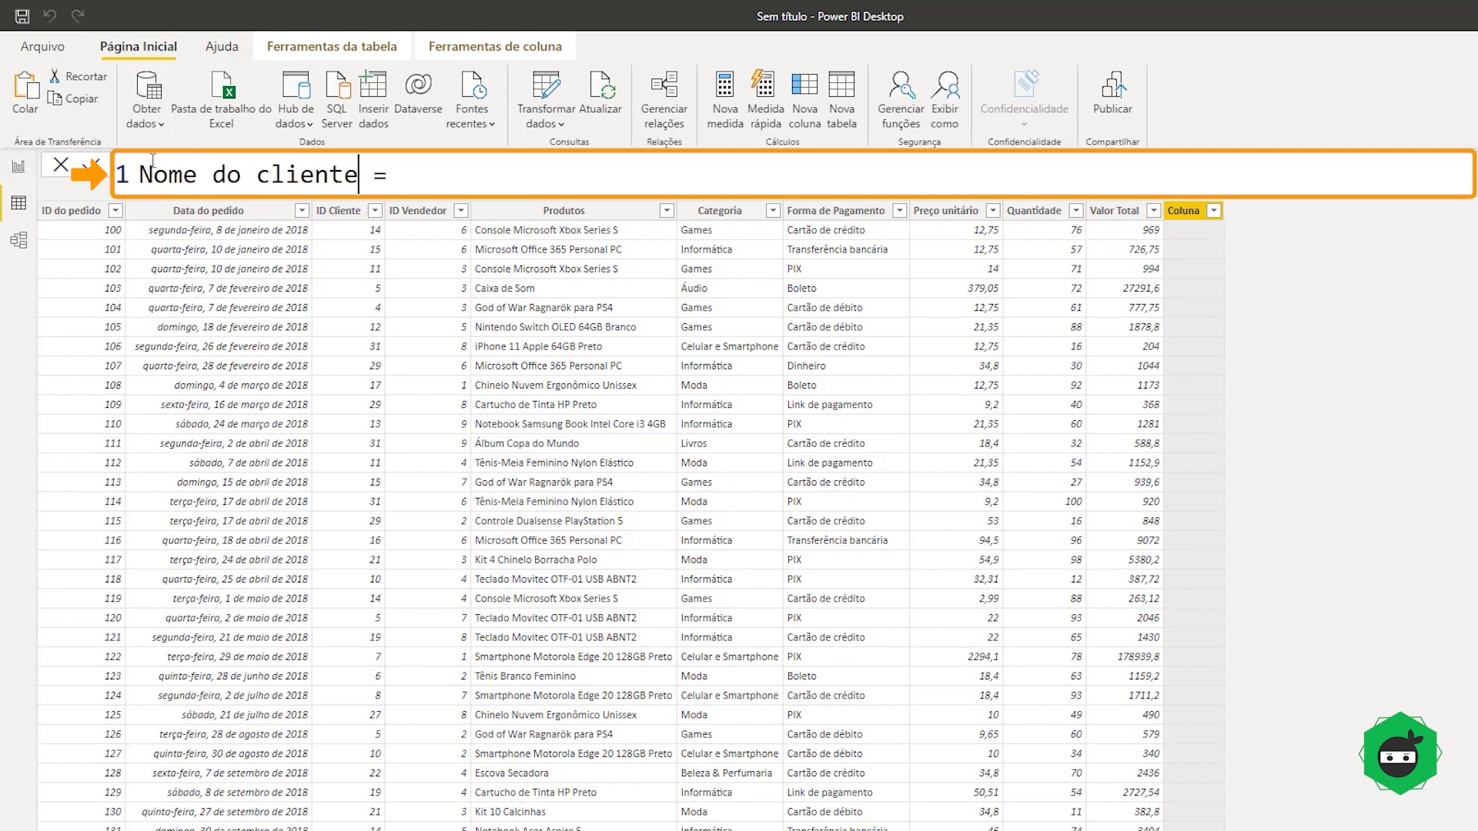
pyautogui.click(442, 166)
pyautogui.write('lo')
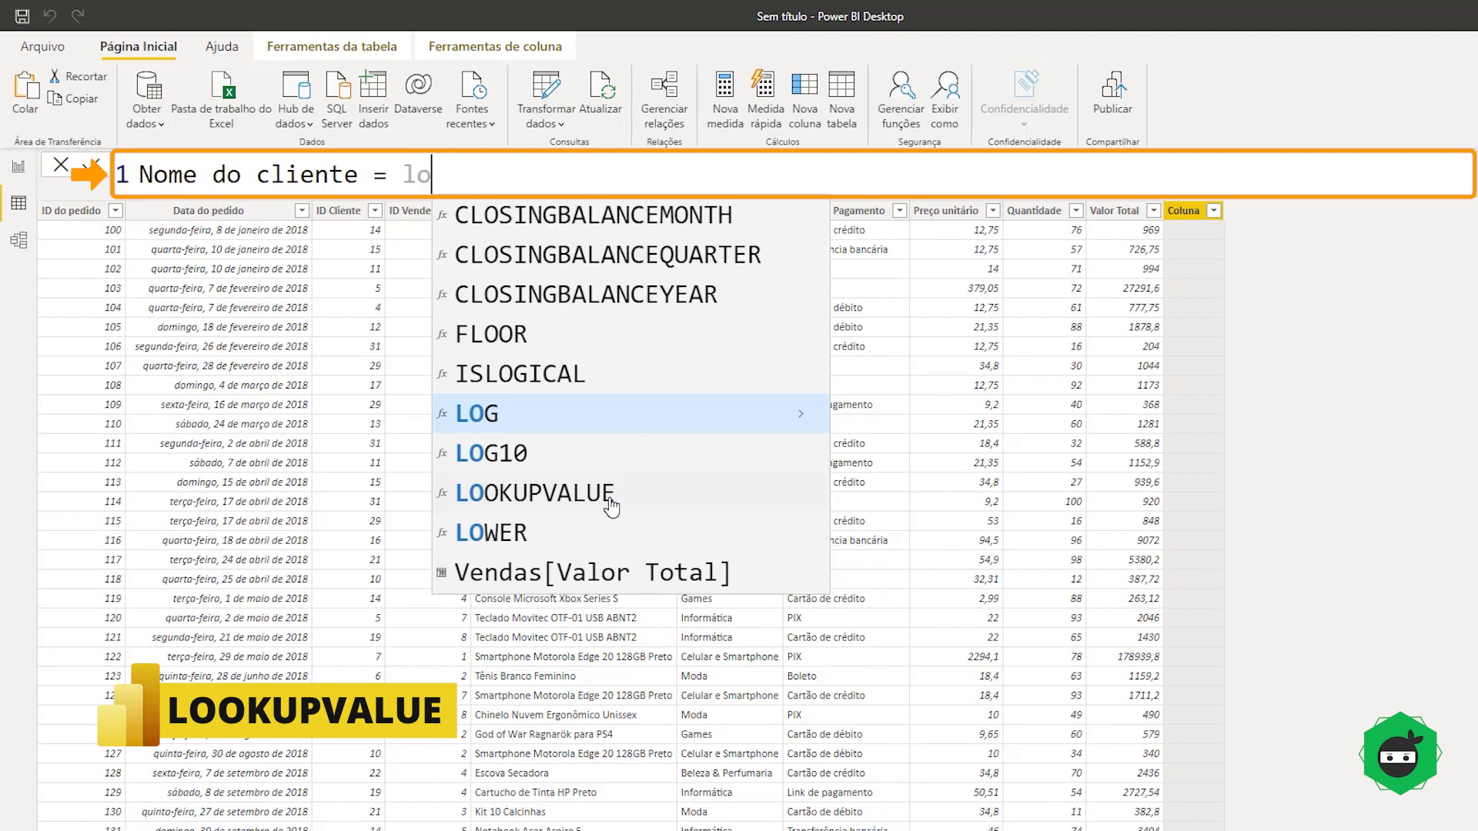
pyautogui.click(617, 508)
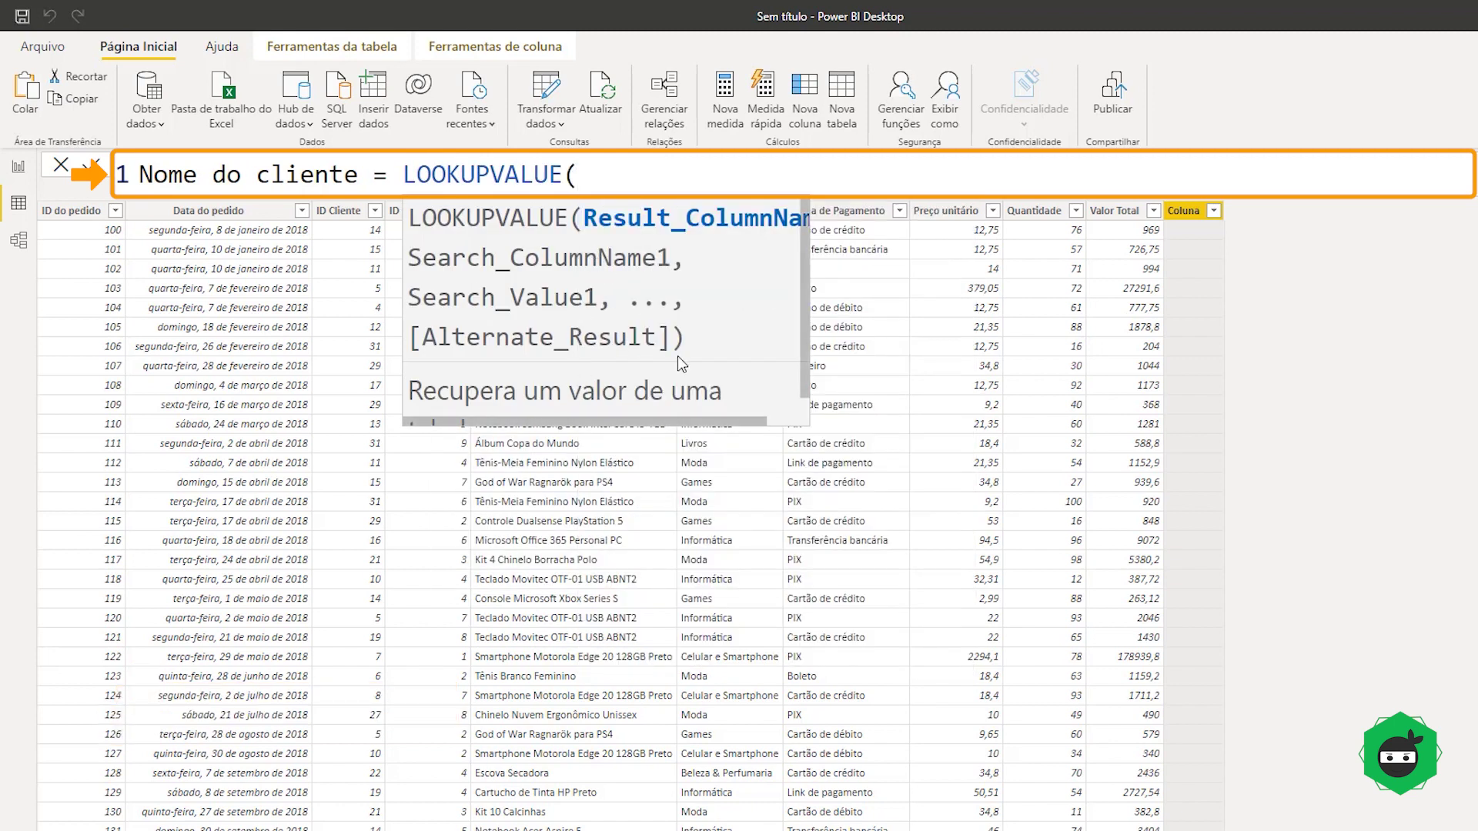
pyautogui.scroll(-1, 585, 354)
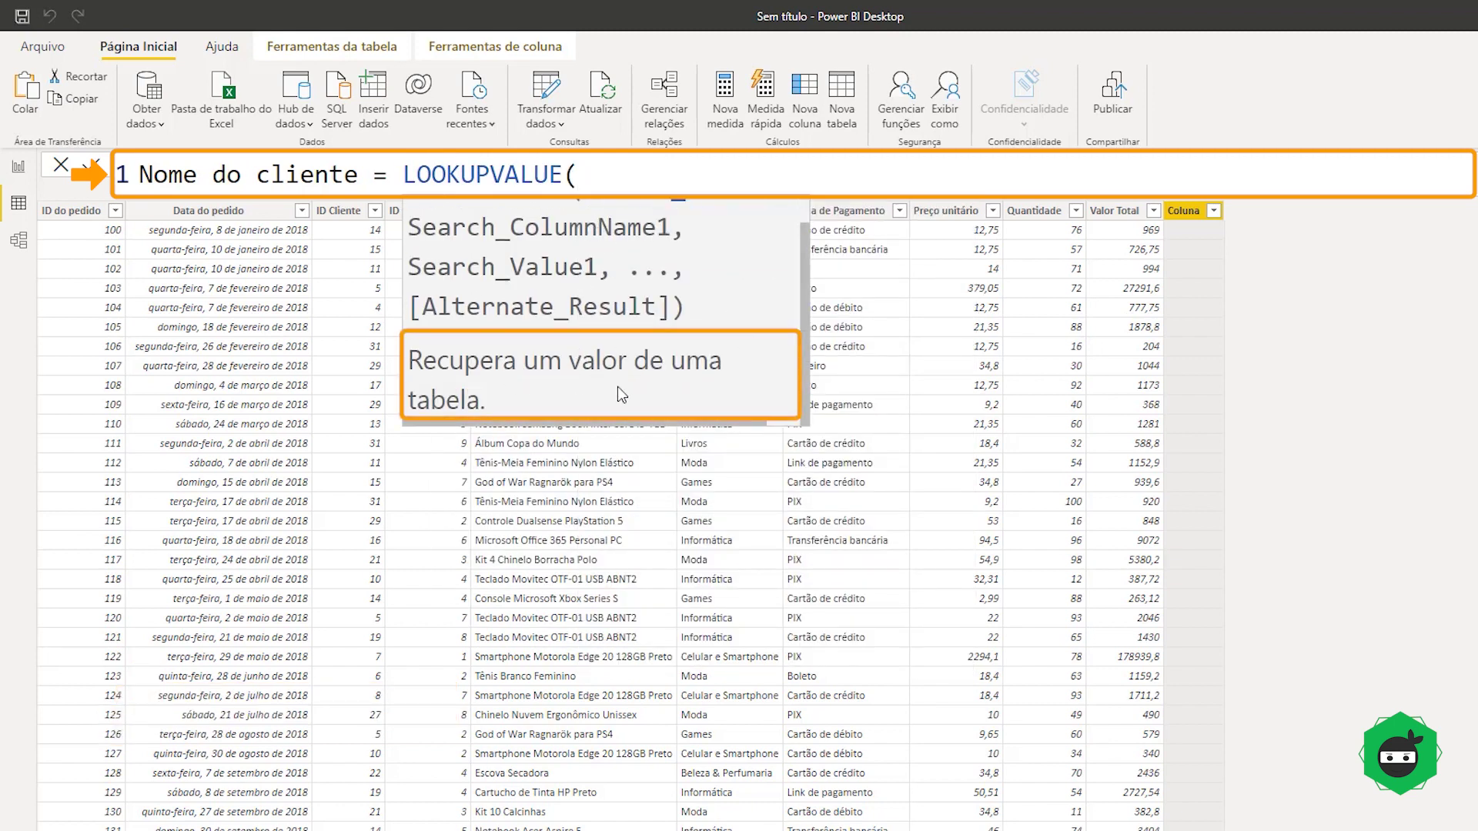
pyautogui.scroll(1, 643, 231)
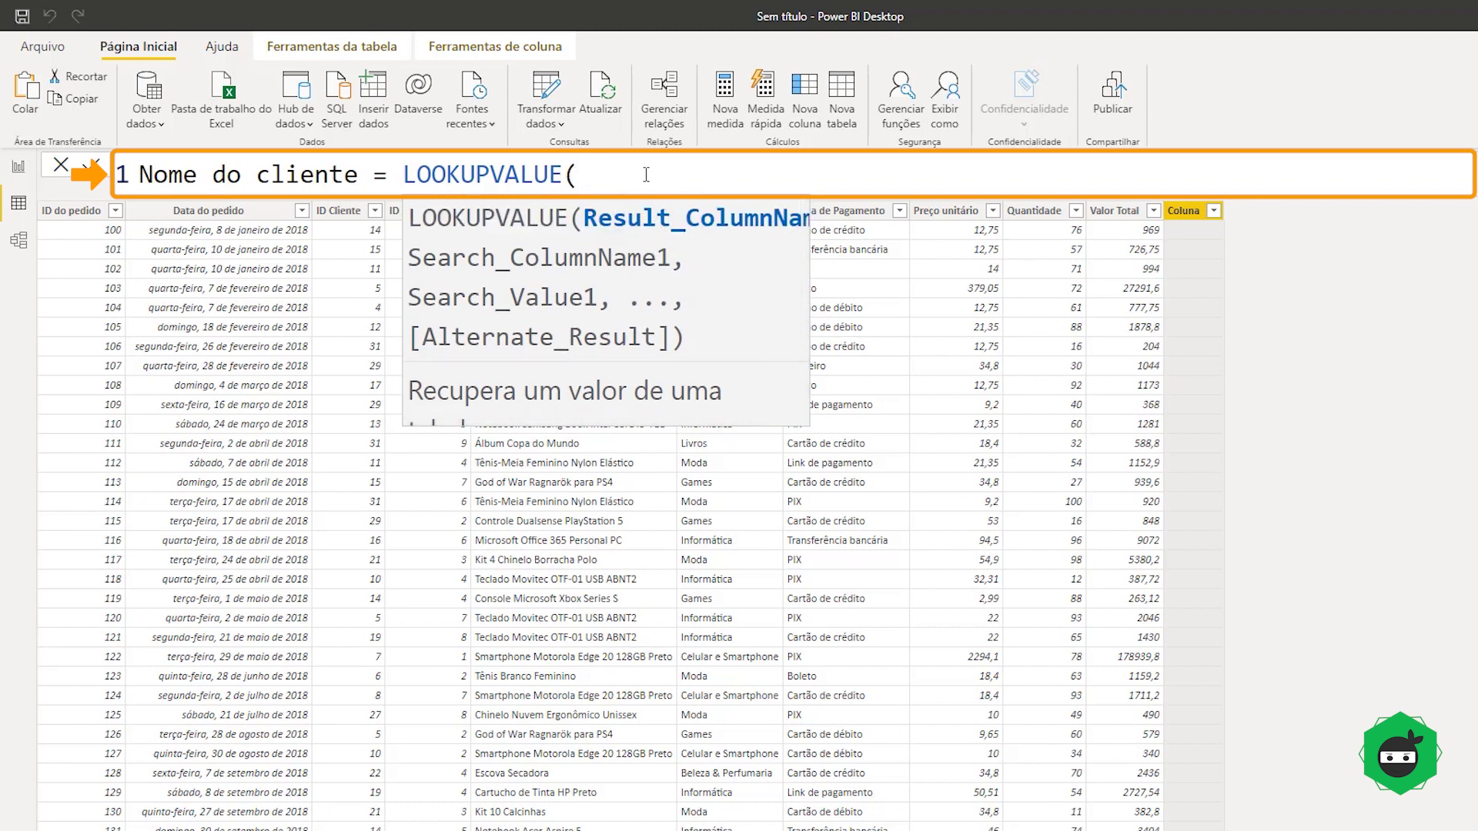
pyautogui.hscroll(2, 751, 202)
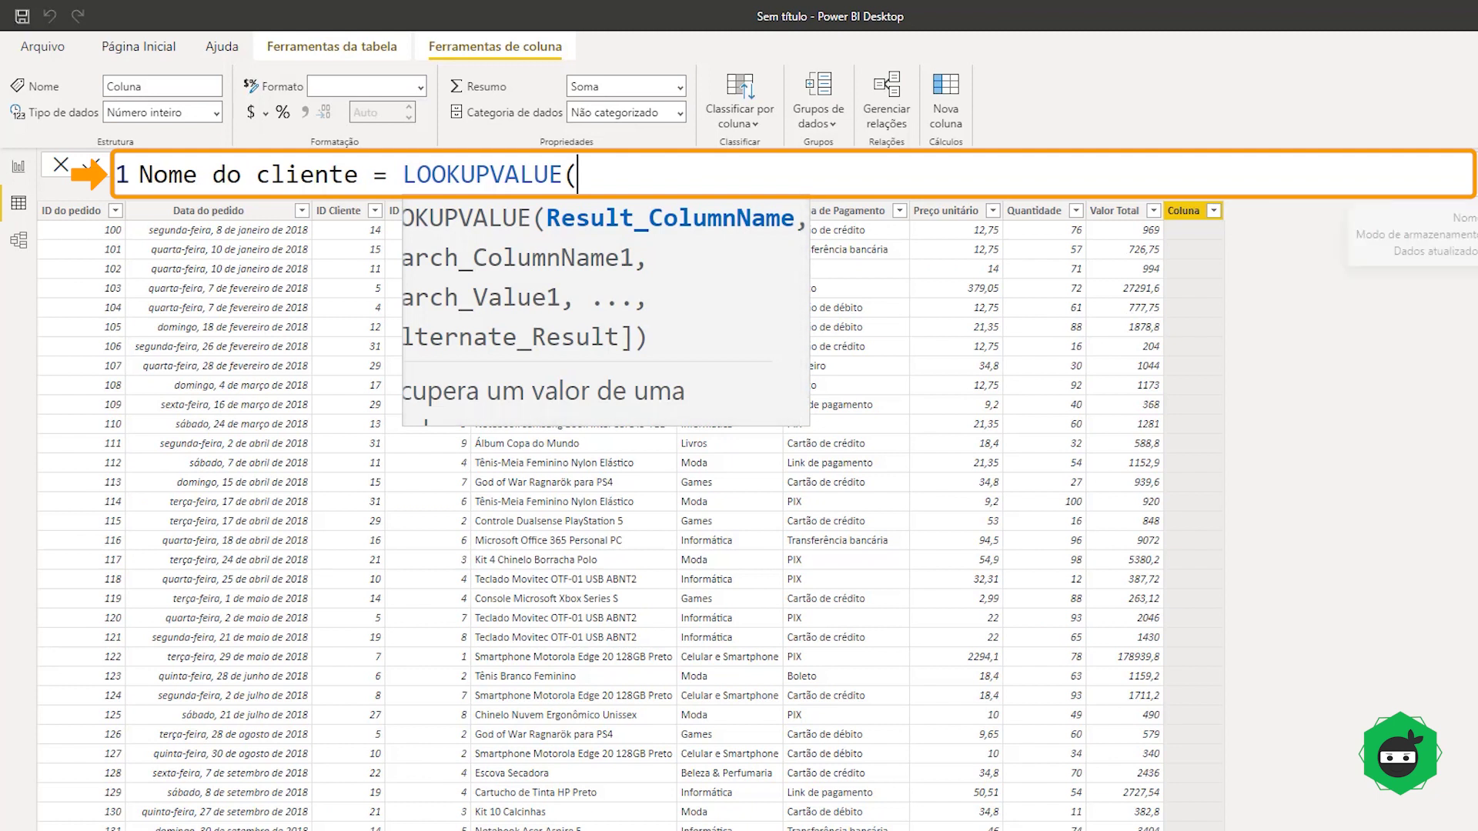
# Step: Enter Clientes[Nome] as the LOOKUPVALUE result column, followed by a comma
pyautogui.write('nome')
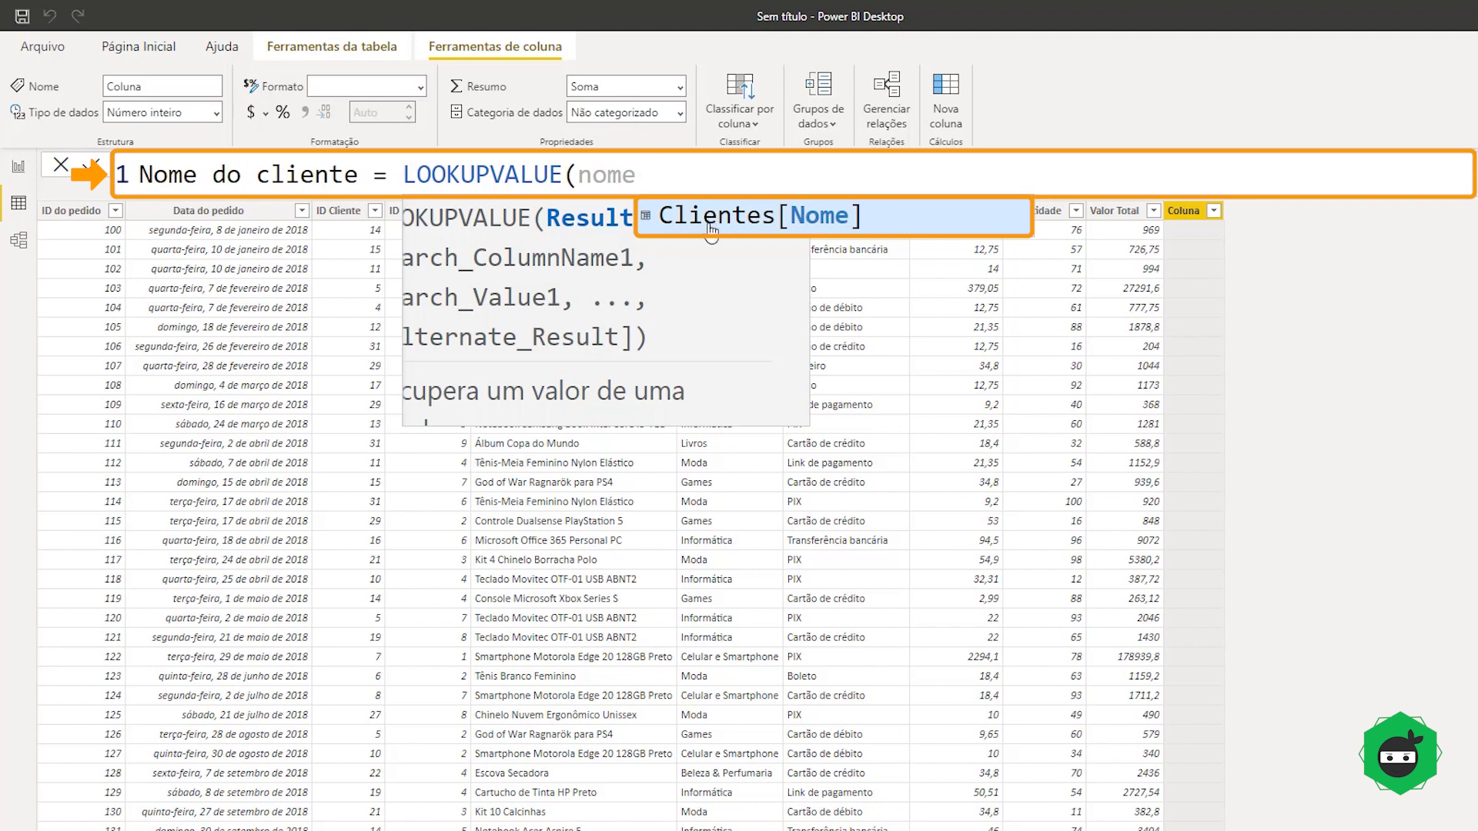
pyautogui.click(814, 219)
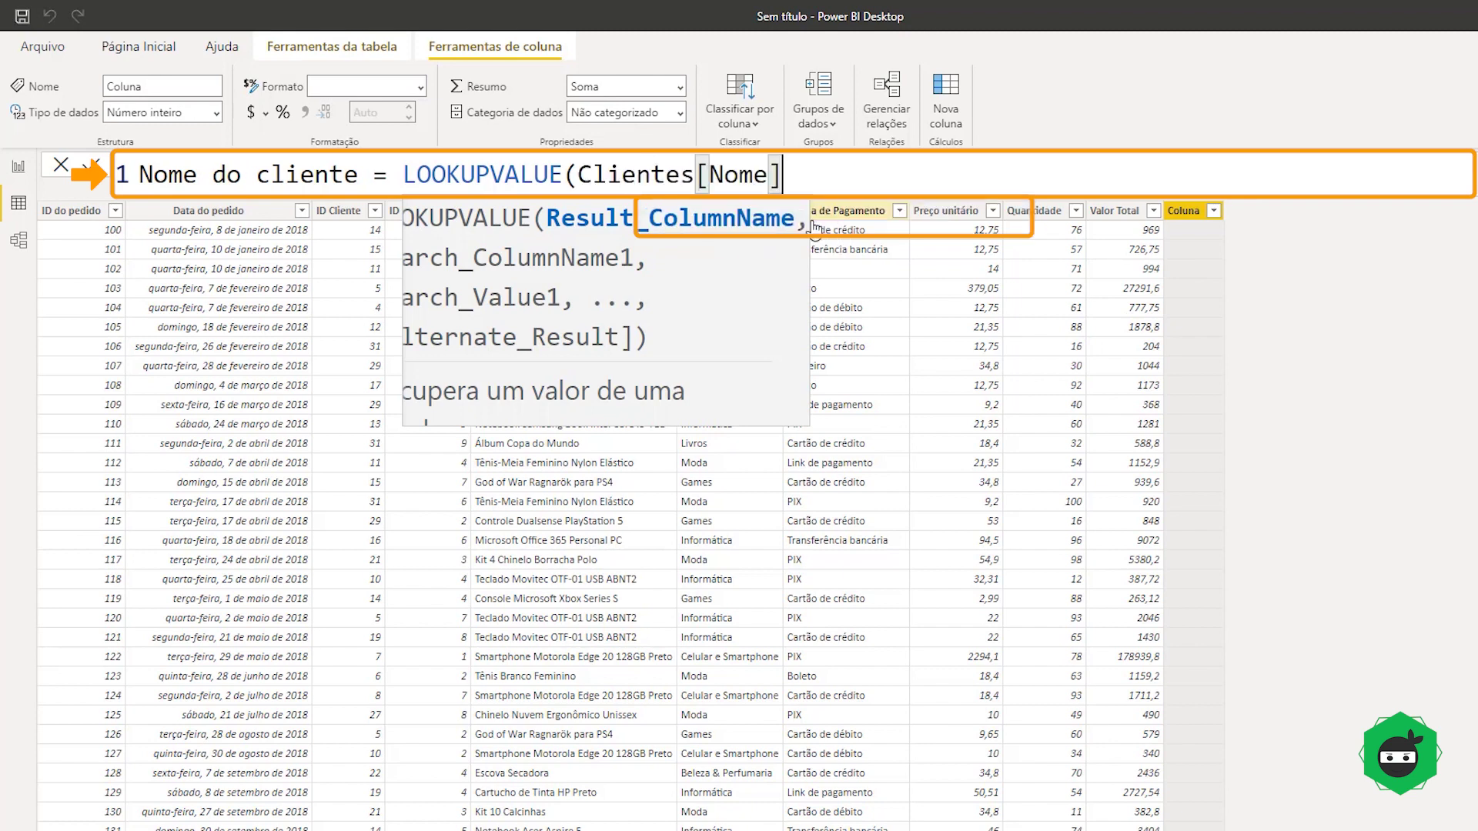
pyautogui.write(',')
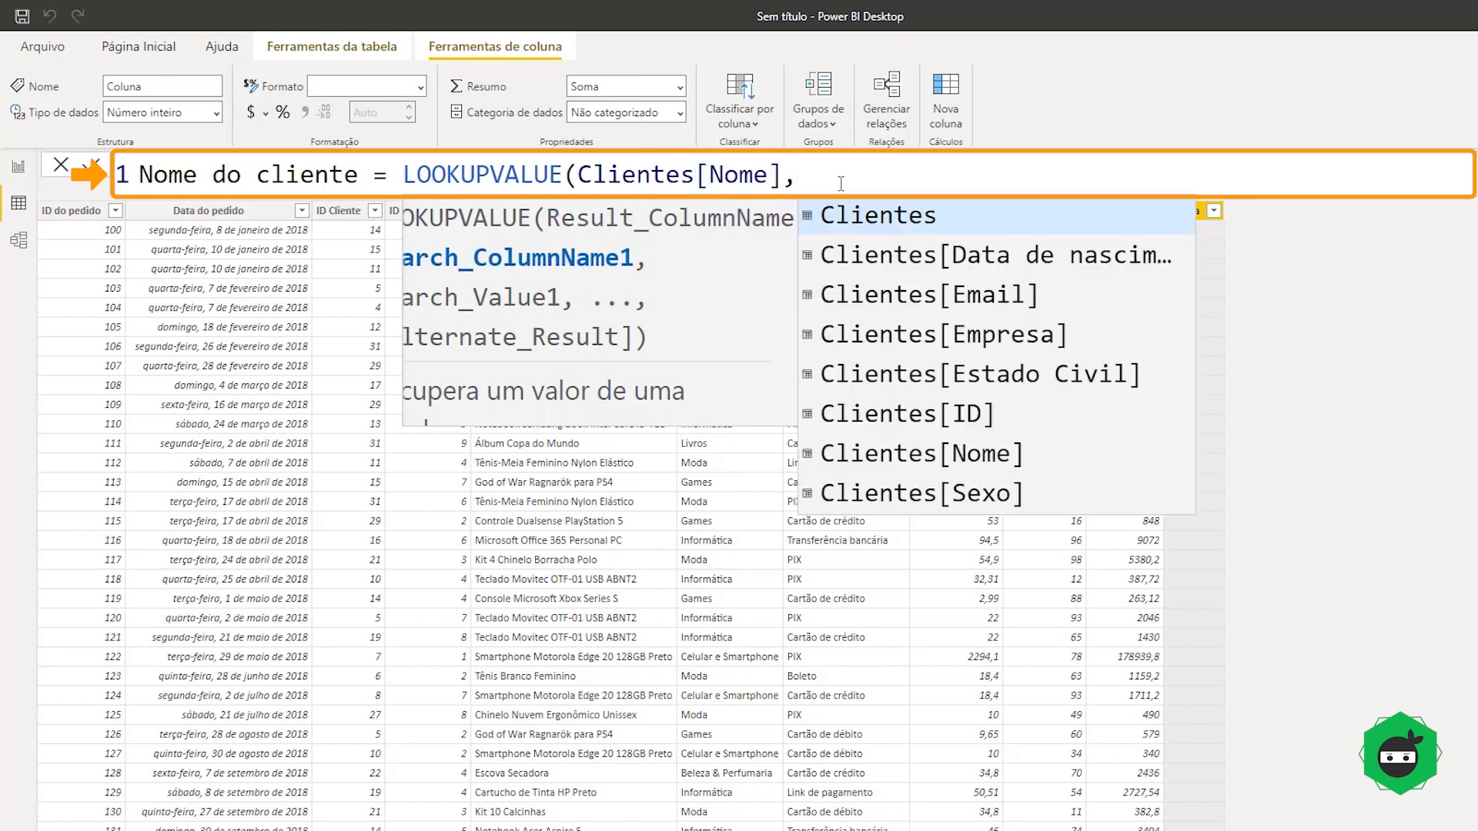
pyautogui.press('Escape')
pyautogui.moveTo(552, 426); pyautogui.dragTo(516, 426)
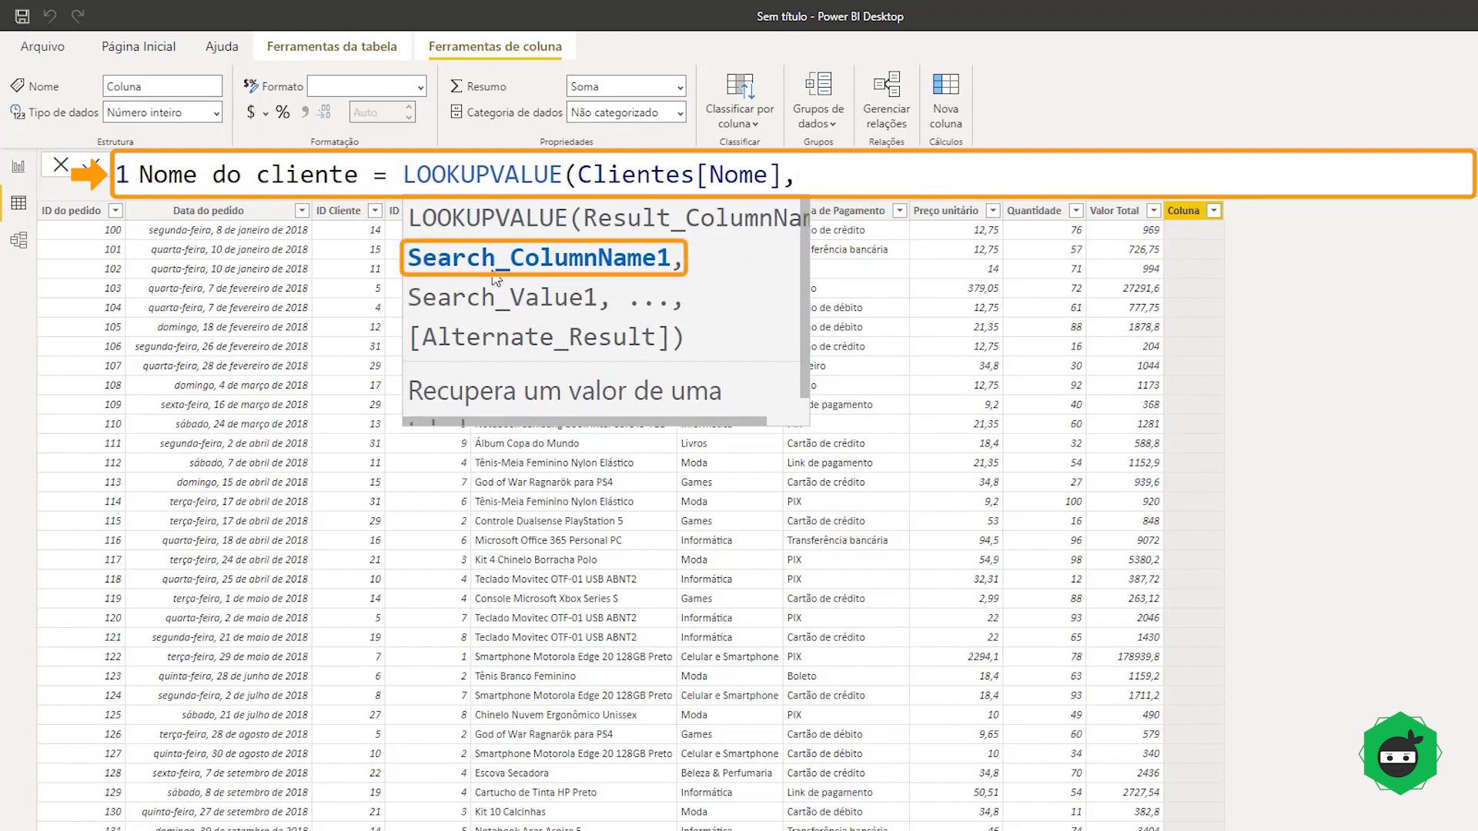
# Step: Add Clientes[ID] as the search column, followed by a comma
pyautogui.click(581, 174)
pyautogui.click(821, 176)
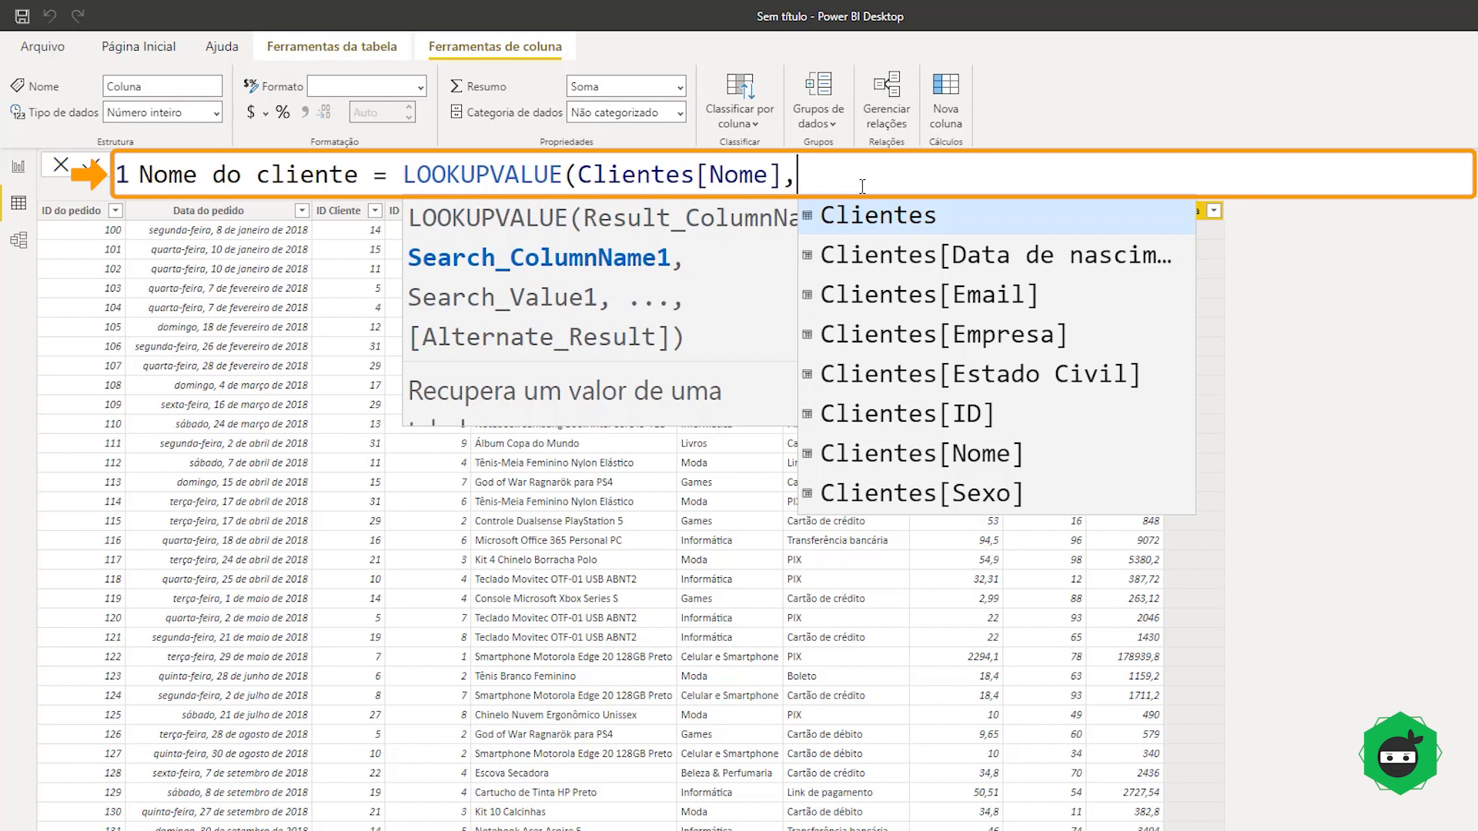
pyautogui.click(933, 419)
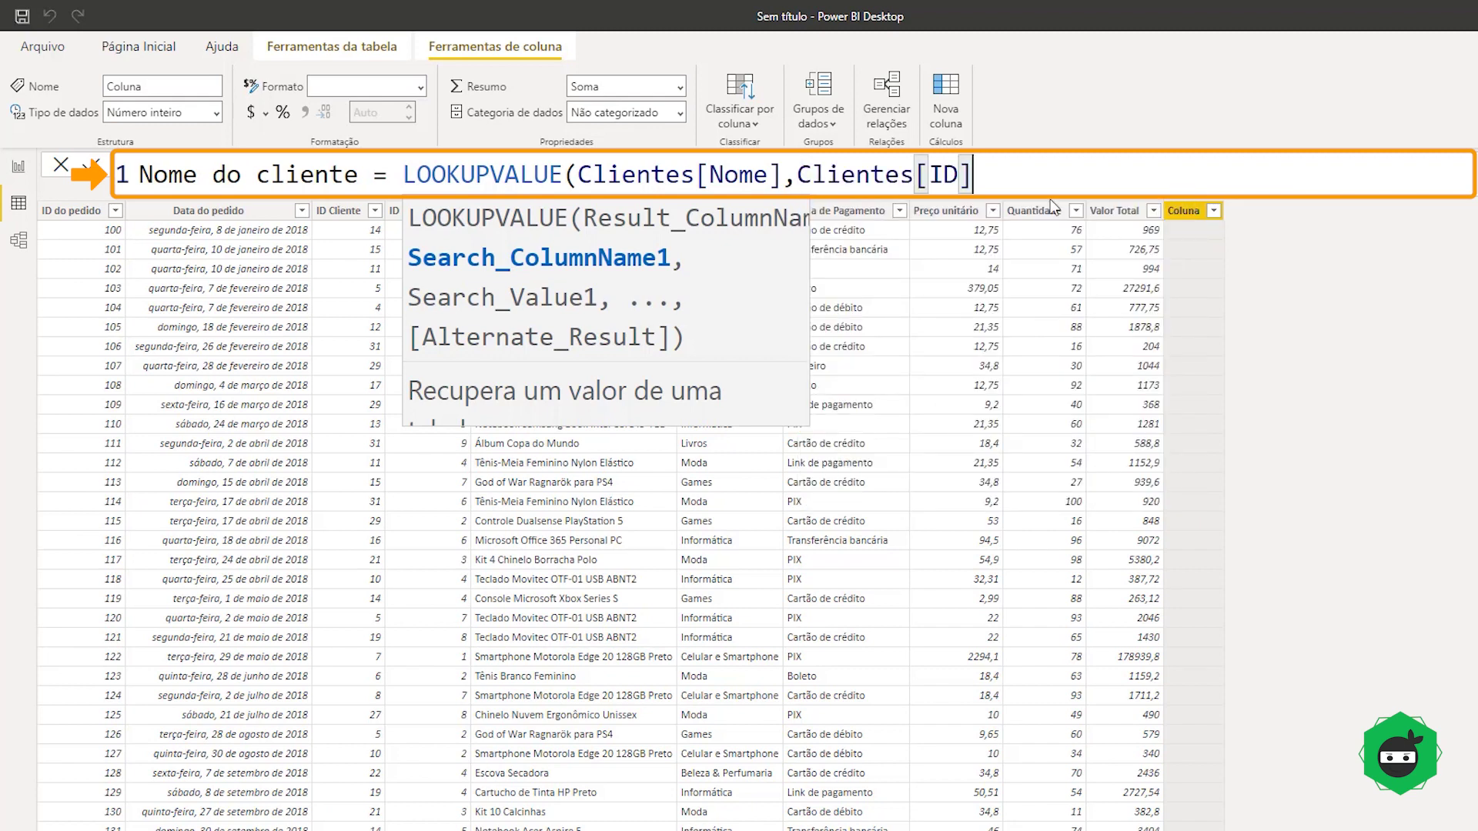
pyautogui.write(',')
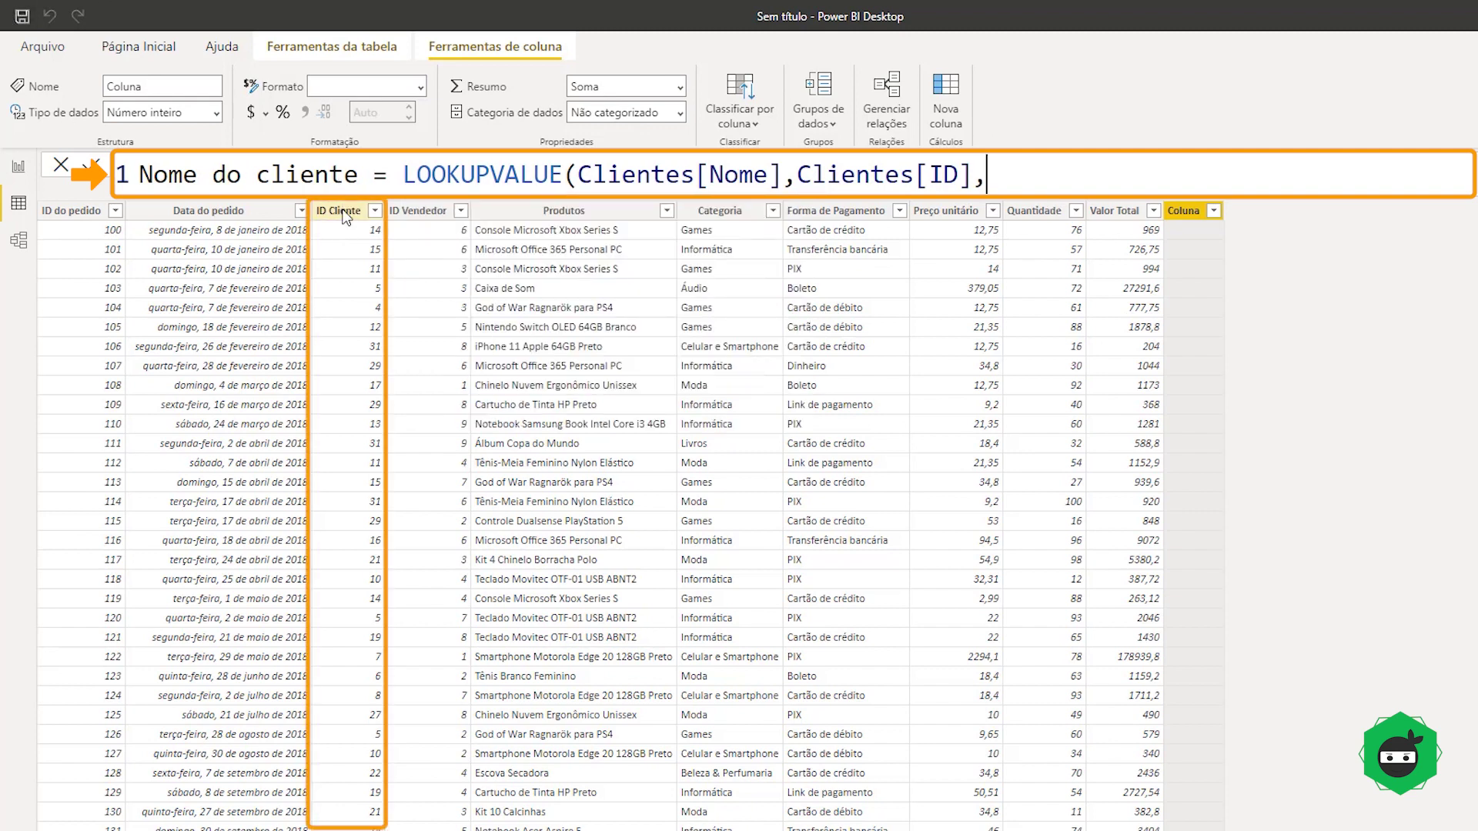
# Step: Enter Vendas[ID Cliente] as the search value, then highlight each formula argument to explain it
pyautogui.write('id')
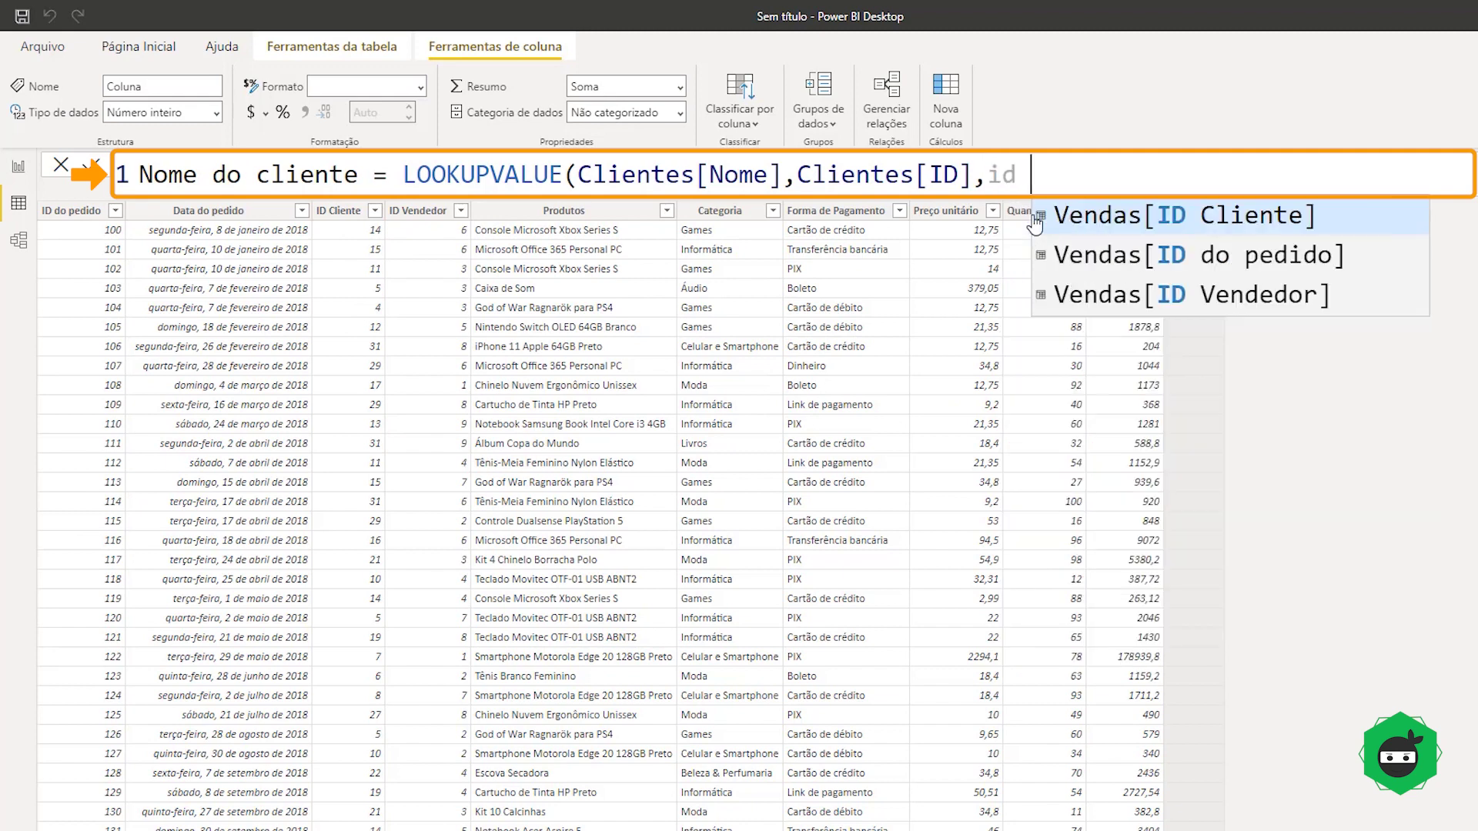
pyautogui.write('c')
pyautogui.press('Tab')
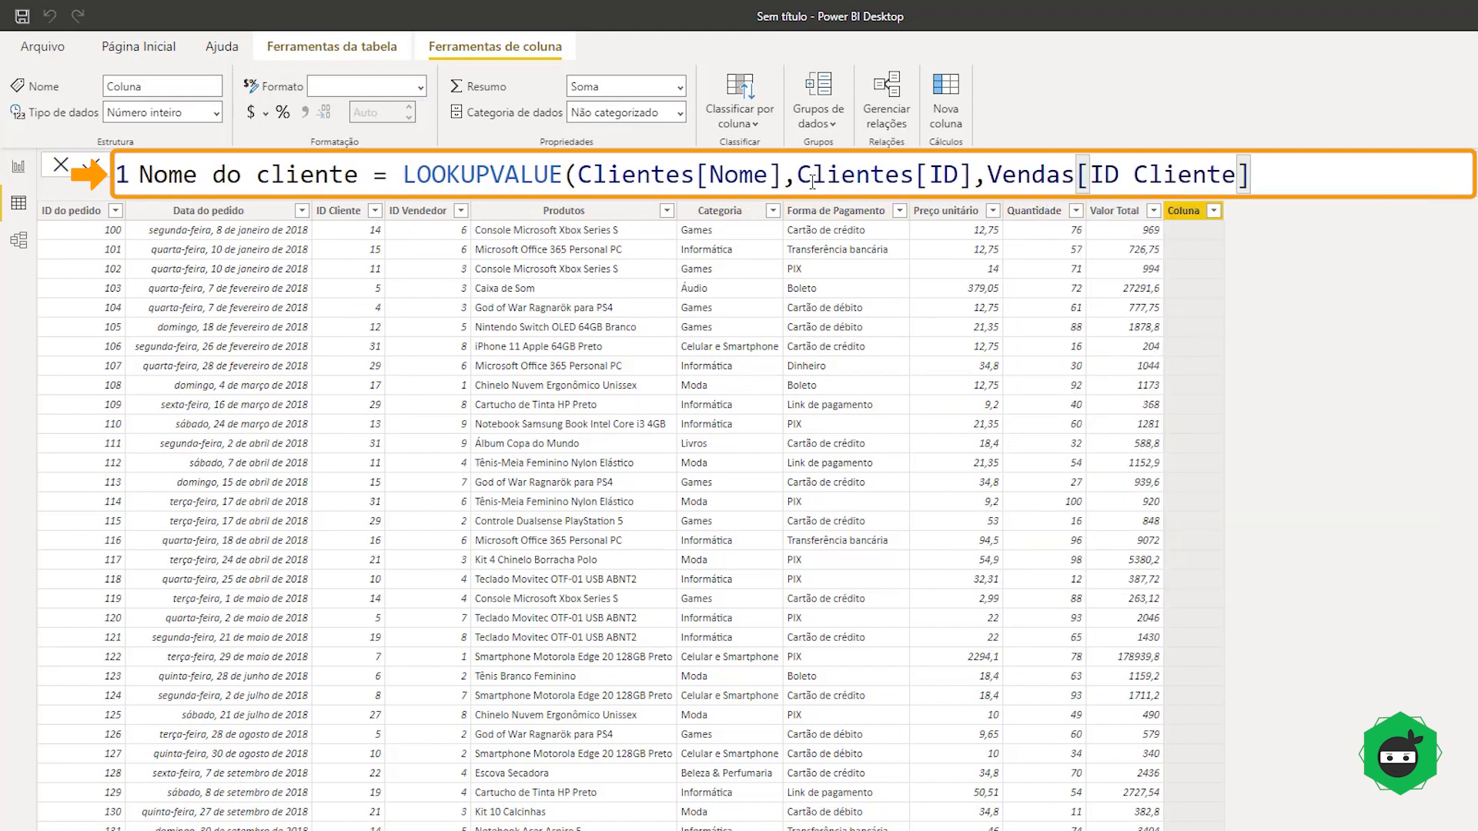
pyautogui.moveTo(798, 183); pyautogui.dragTo(972, 183)
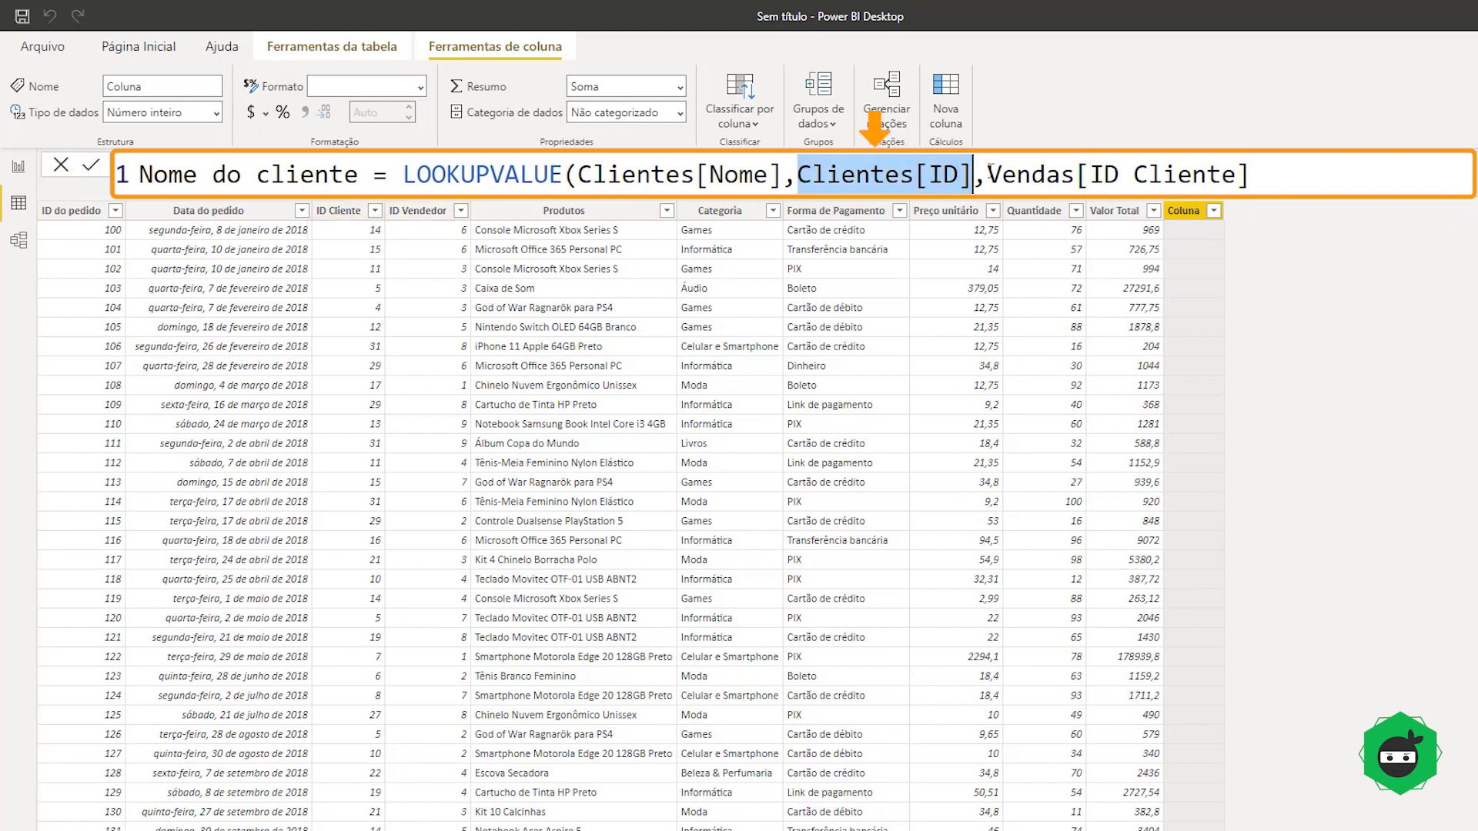
pyautogui.moveTo(987, 176); pyautogui.dragTo(1294, 171)
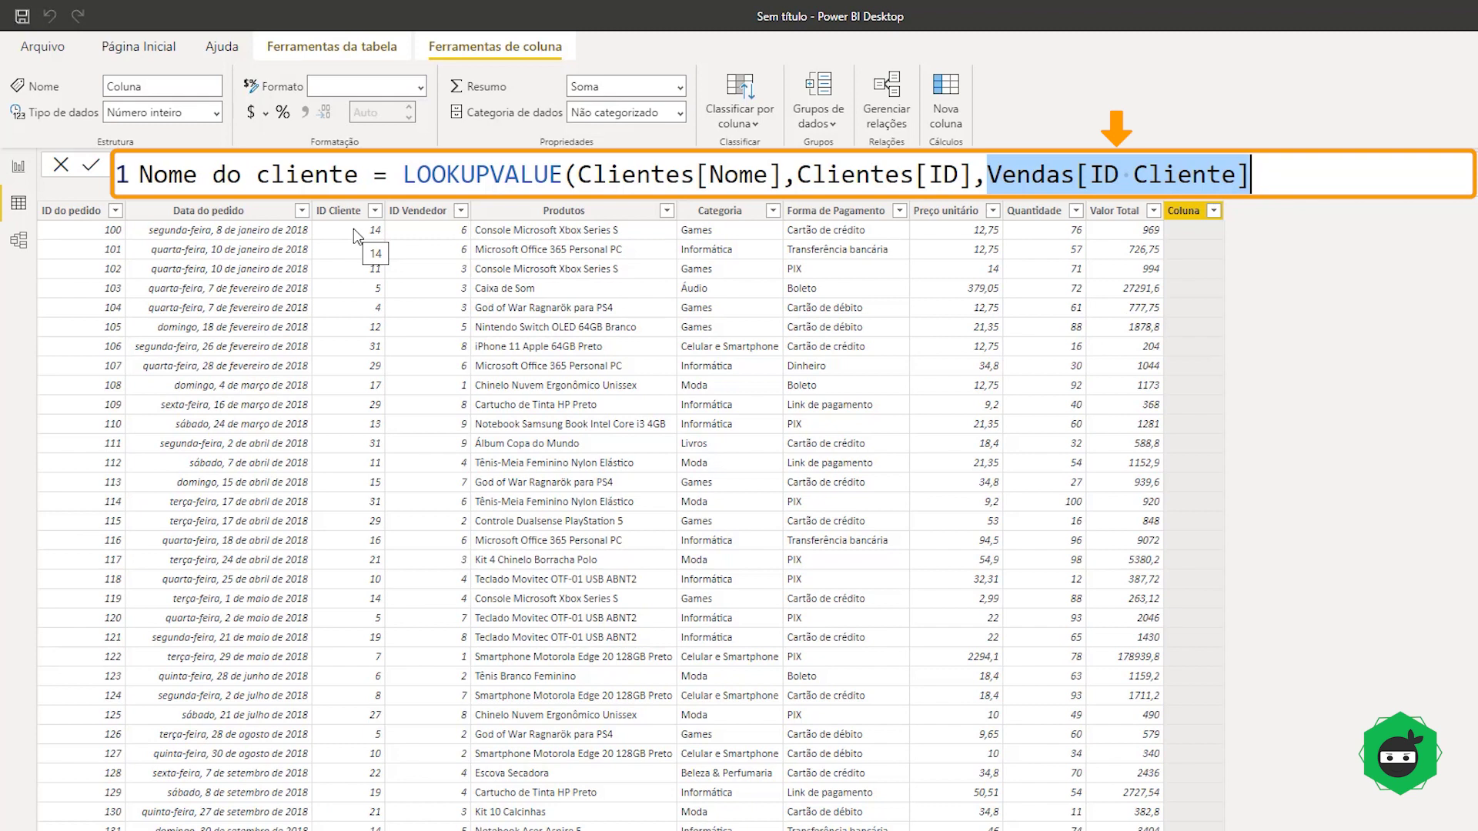
pyautogui.moveTo(578, 175); pyautogui.dragTo(784, 174)
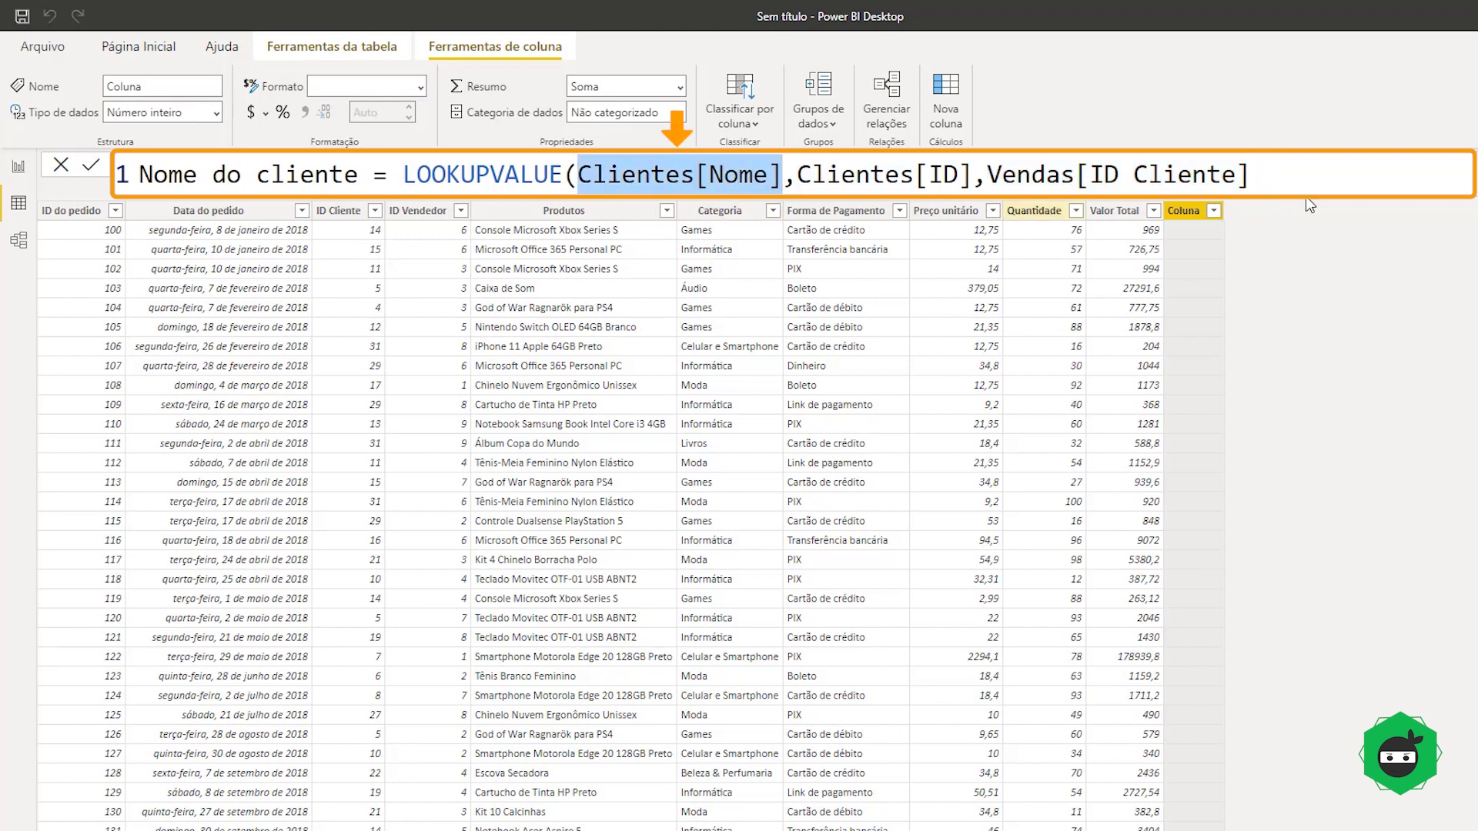
pyautogui.click(1285, 176)
pyautogui.press('BackSpace')
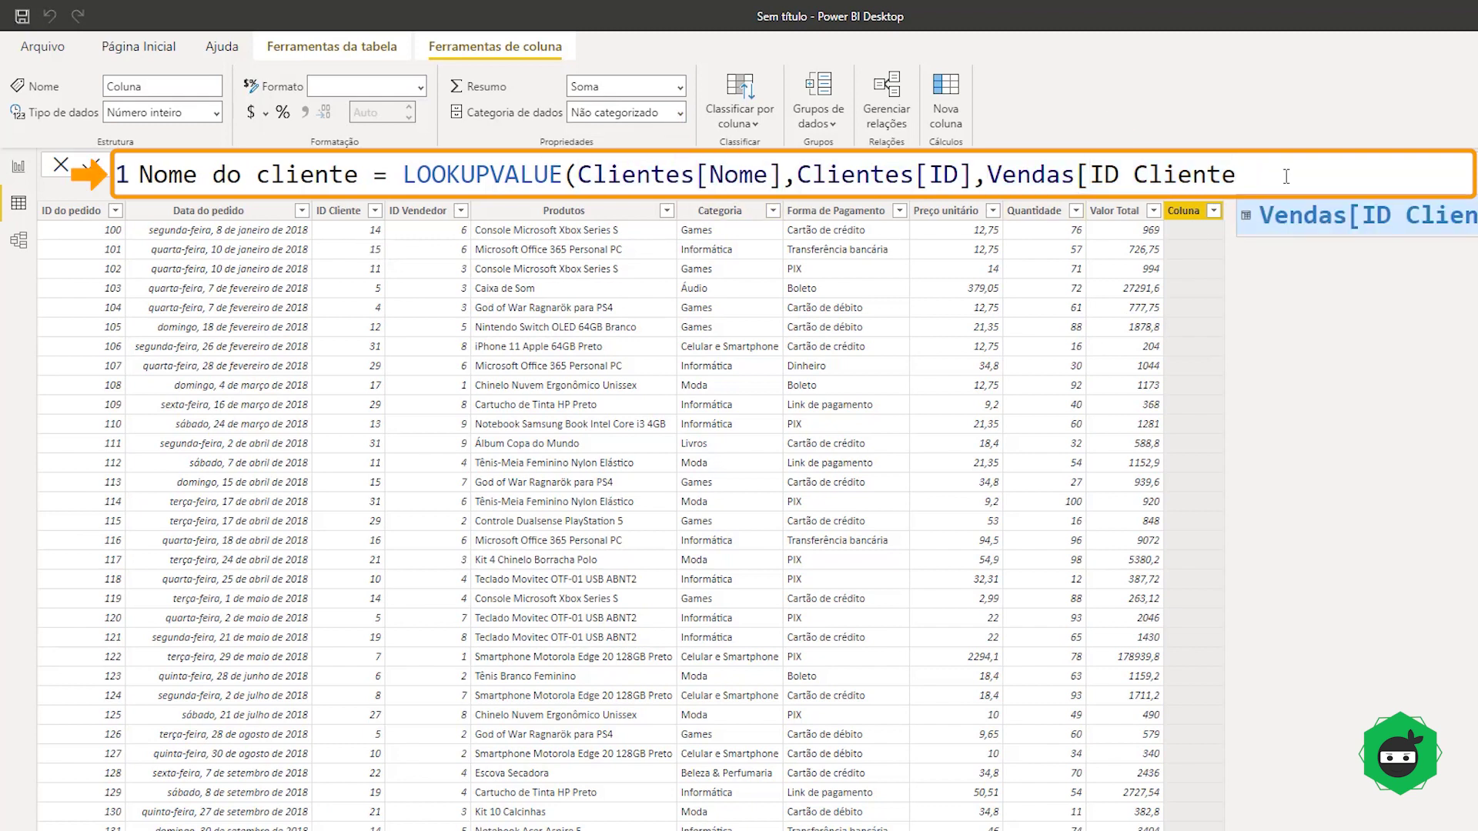
# Step: Finish the formula with the fallback "Cliente não encontrado", close it, and commit
pyautogui.write('],')
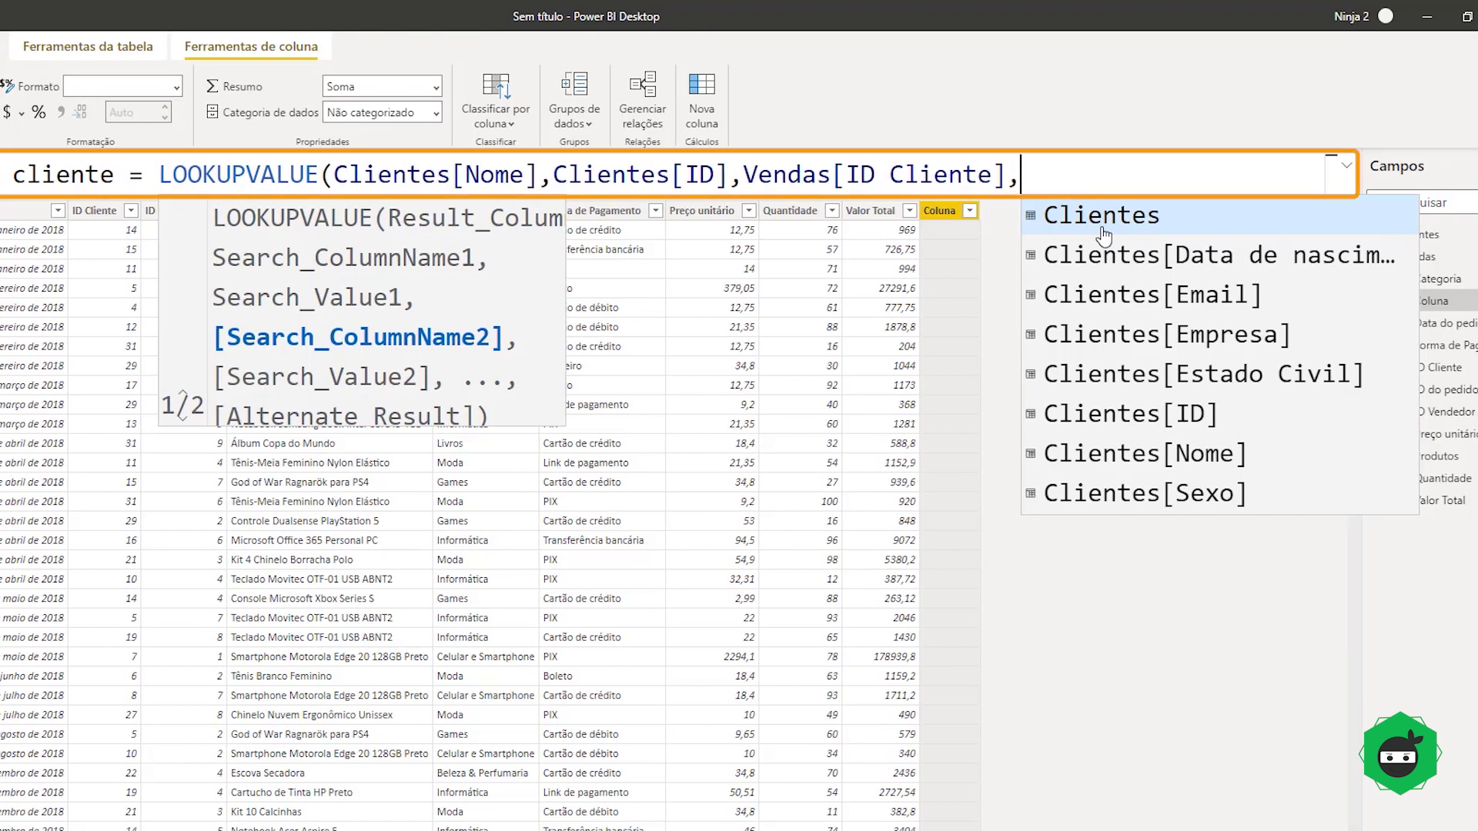
pyautogui.write('"')
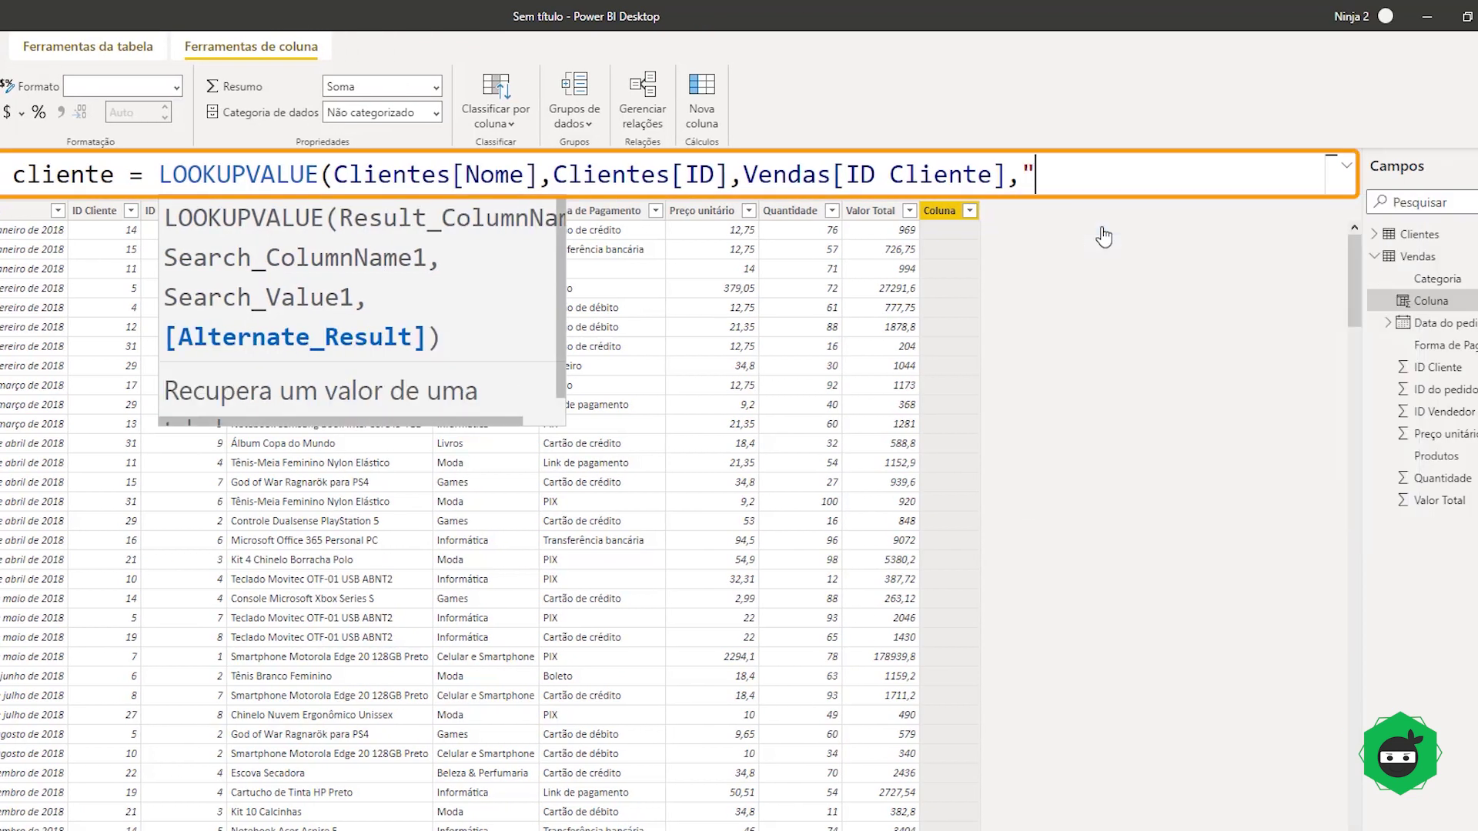
pyautogui.write('Cliente não')
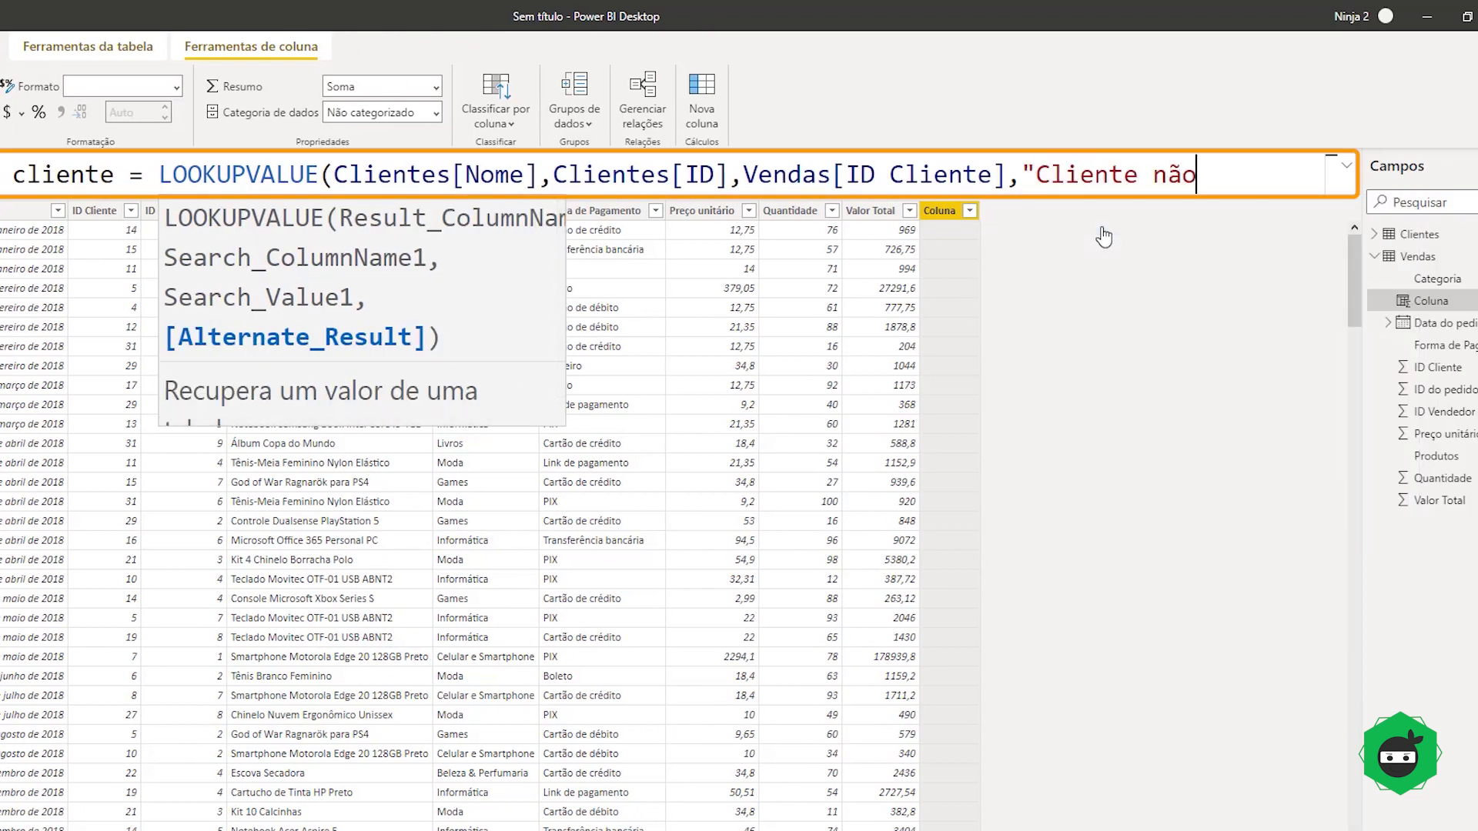
pyautogui.write(' encon')
pyautogui.write('trad')
pyautogui.write('o"')
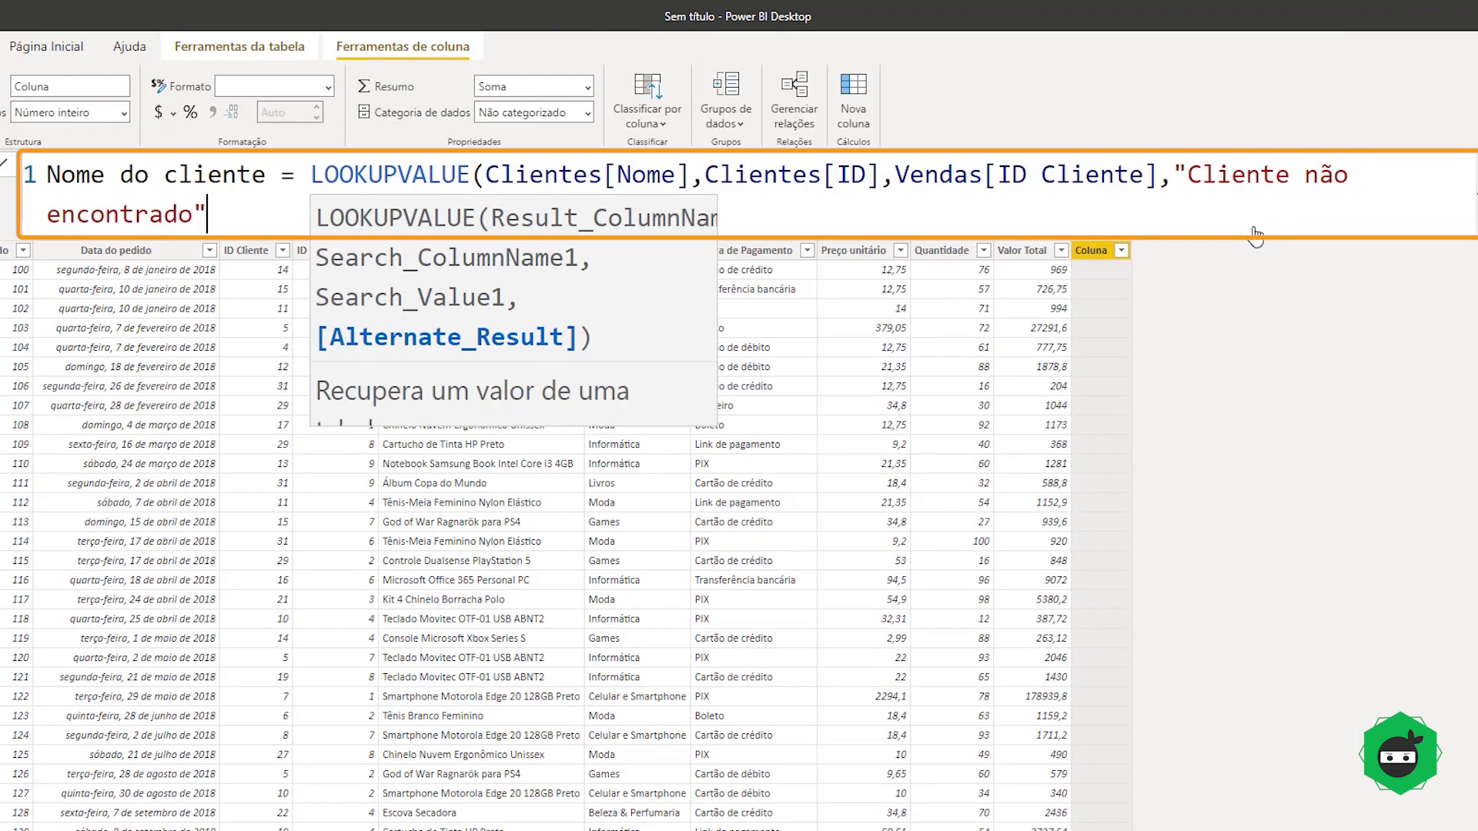
pyautogui.write(')')
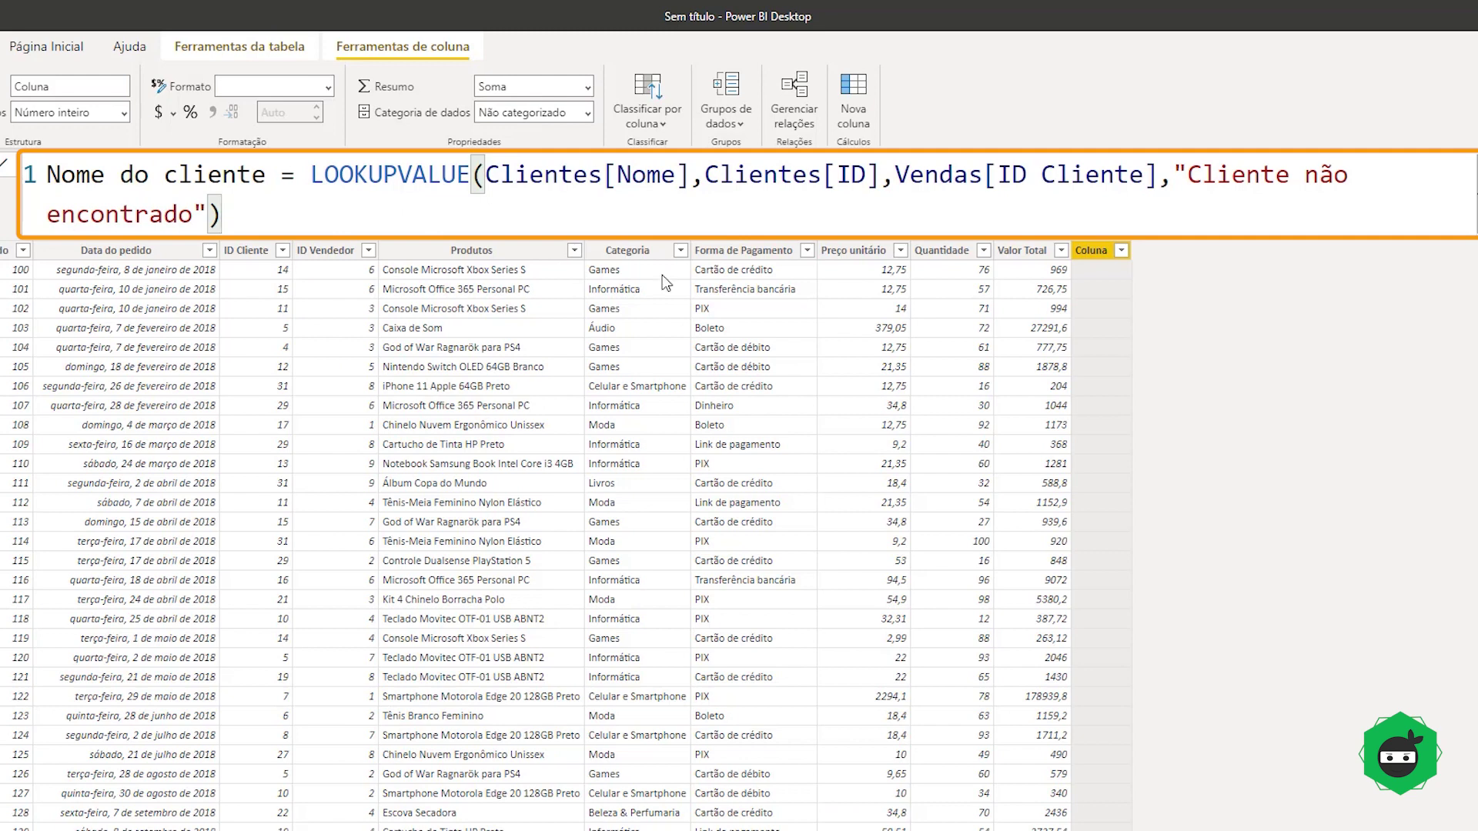
pyautogui.press('Return')
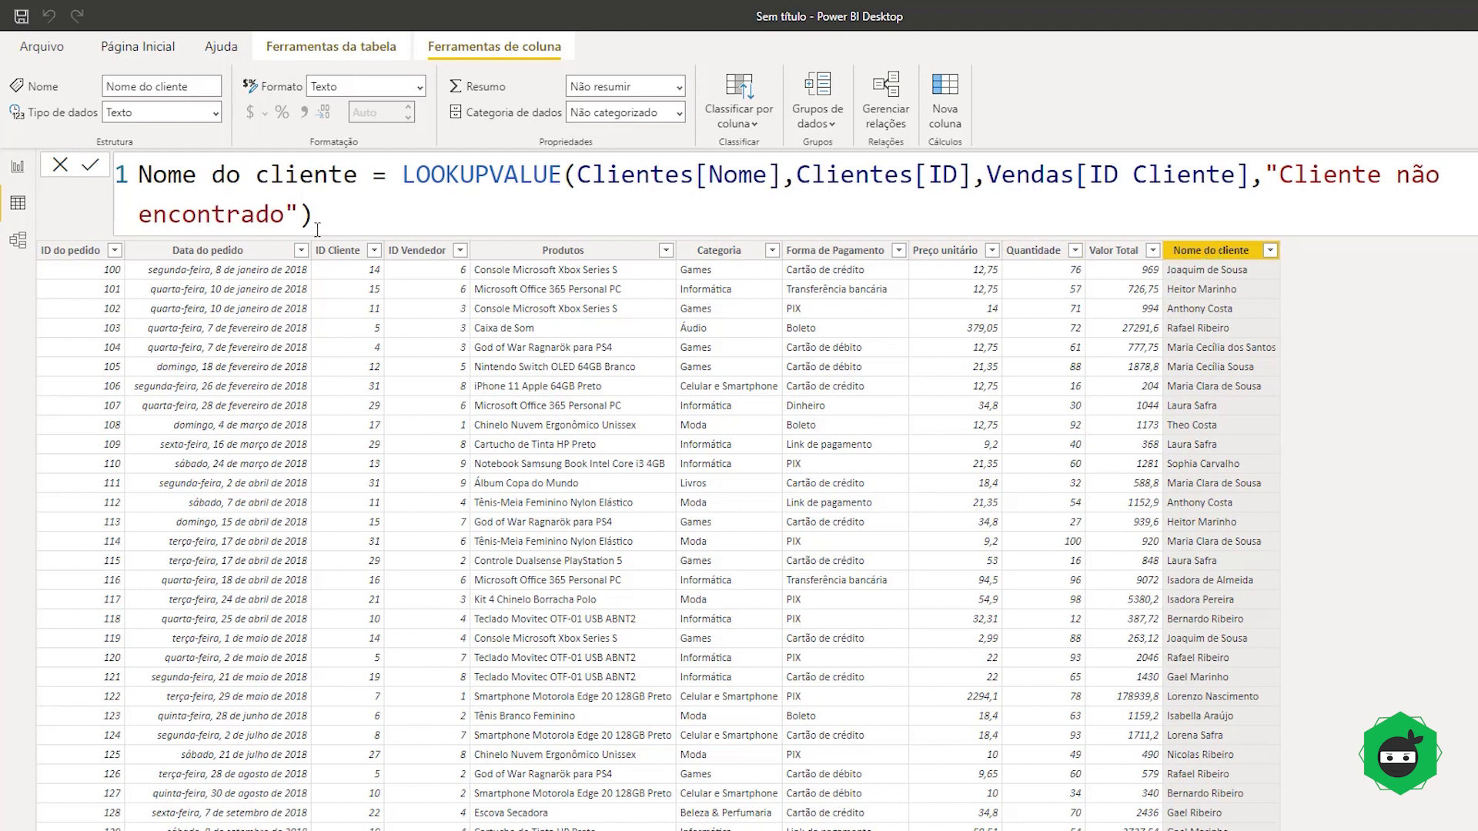
# Step: Confirm the Nome do cliente column in Vendas via Model view, then return to Data view
pyautogui.click(19, 243)
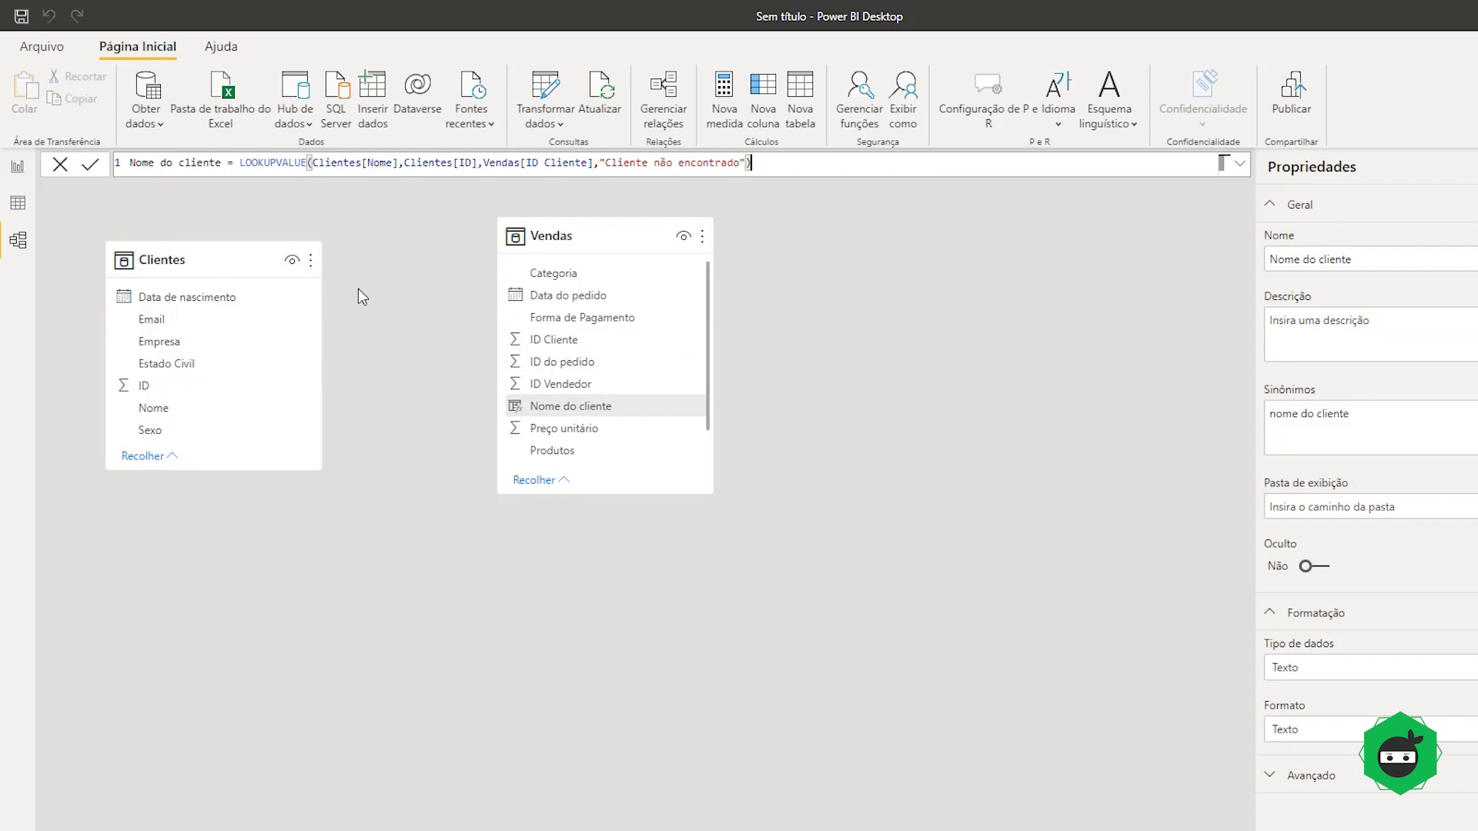
pyautogui.click(18, 205)
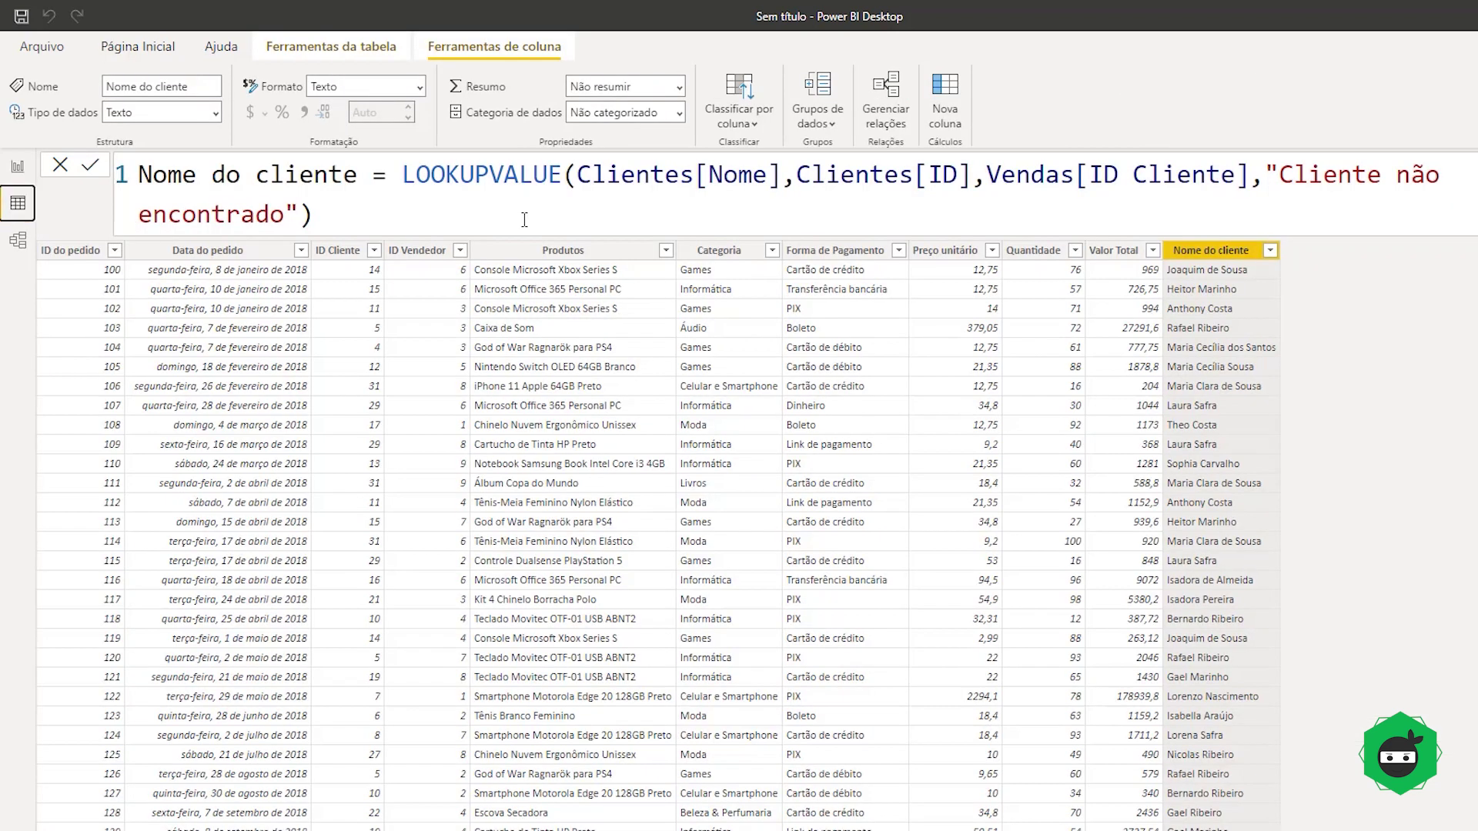